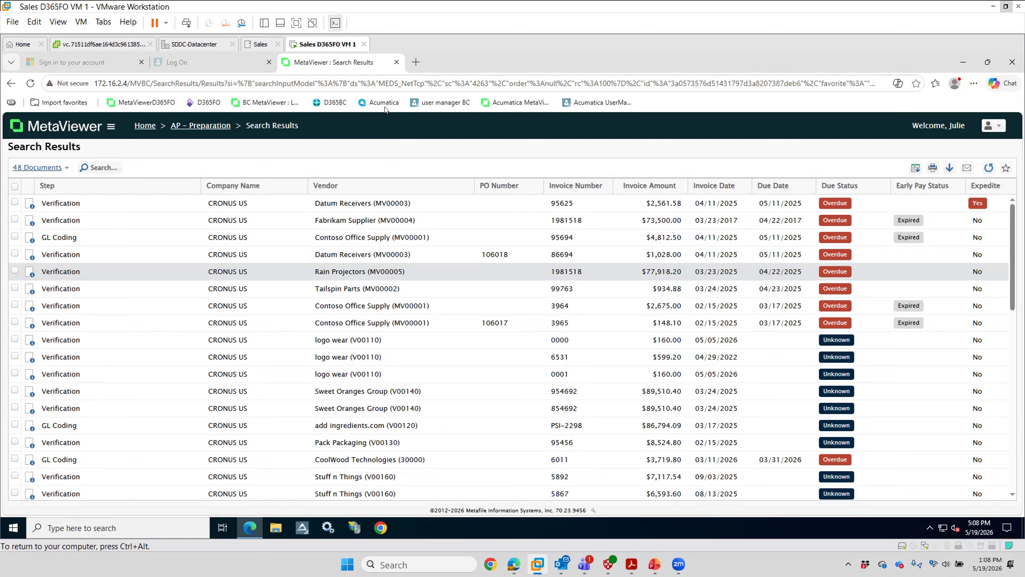
Step: Return to the home page, reopen the AP – Preparation queue and open the $1,028.00 Datum Receivers PO invoice
{"action": "left_click", "coordinate": [144, 126]}
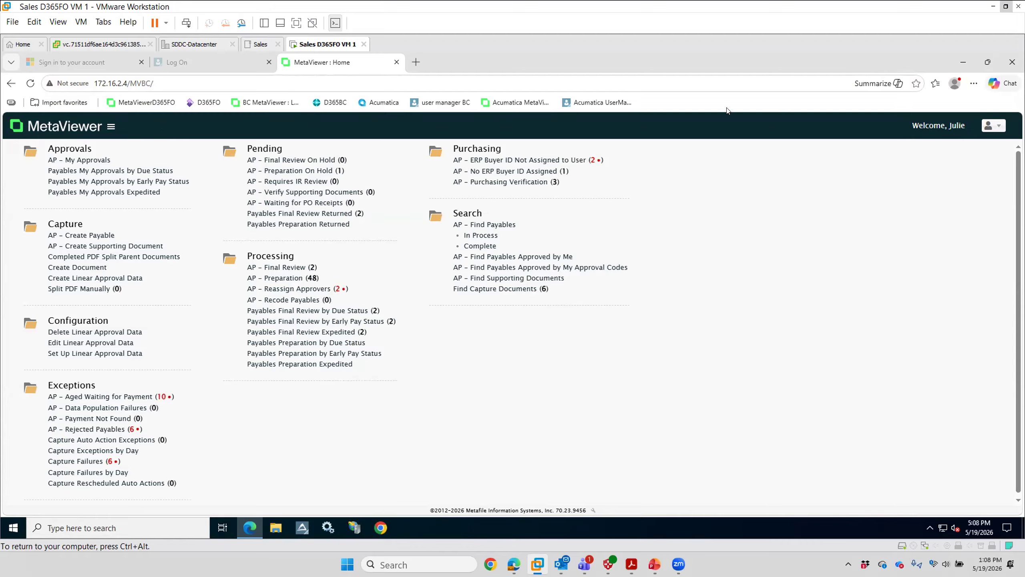
{"action": "left_click", "coordinate": [281, 279]}
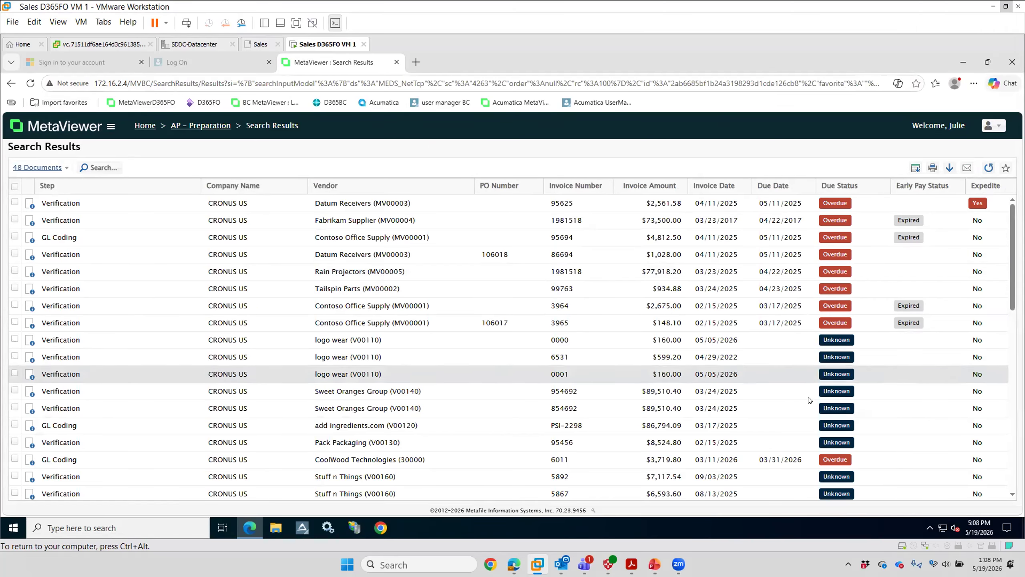
{"action": "scroll", "coordinate": [841, 387], "scroll_direction": "down", "scroll_amount": 2}
{"action": "scroll", "coordinate": [842, 384], "scroll_direction": "up", "scroll_amount": 2}
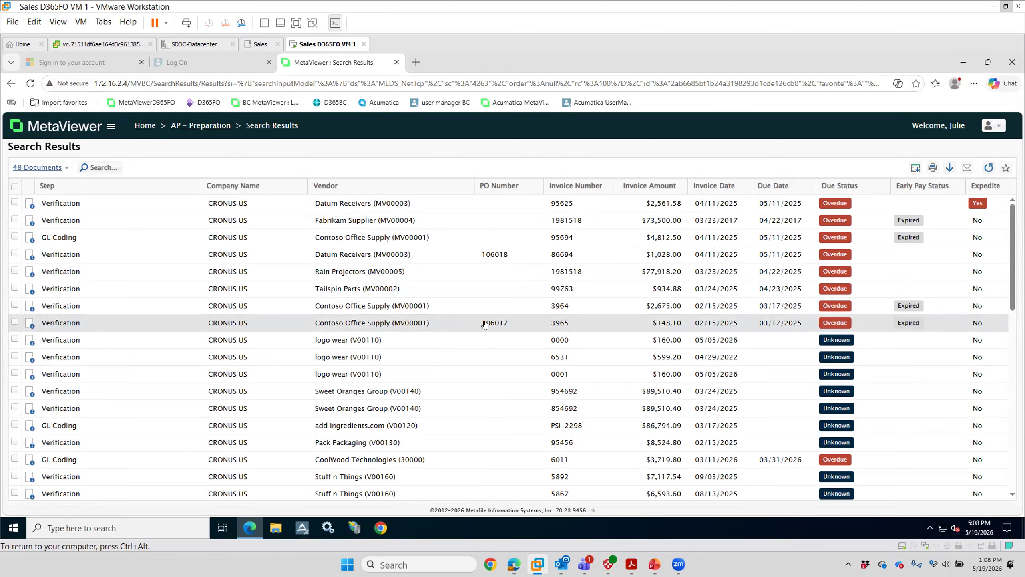
{"action": "double_click", "coordinate": [349, 253]}
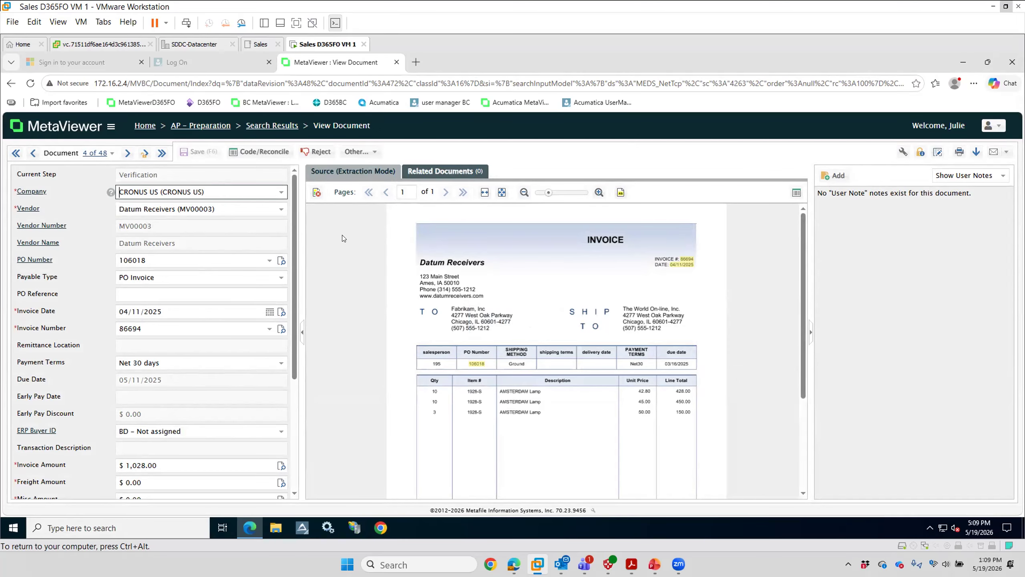
Step: Show all notes for the Datum Receivers invoice, not only user notes, and read through its processing history
{"action": "left_click", "coordinate": [1003, 178]}
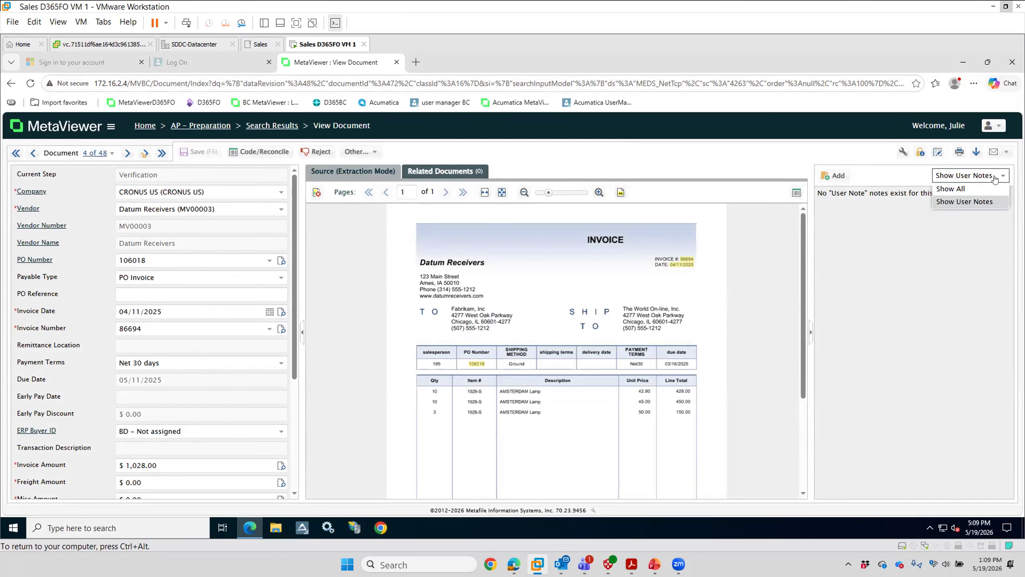
{"action": "left_click", "coordinate": [951, 189]}
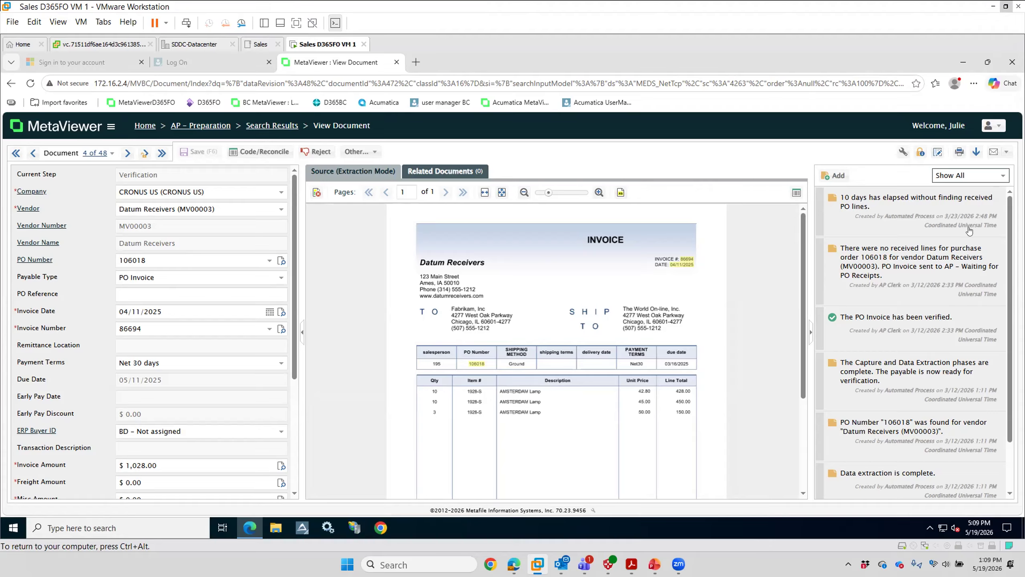
{"action": "scroll", "coordinate": [930, 261], "scroll_direction": "down", "scroll_amount": 2}
{"action": "scroll", "coordinate": [938, 374], "scroll_direction": "up", "scroll_amount": 2}
Step: Check the Datum Receivers invoice image against the extracted header fields and amounts, and send the verified invoice on to Code/Reconcile
{"action": "scroll", "coordinate": [551, 388], "scroll_direction": "down", "scroll_amount": 1}
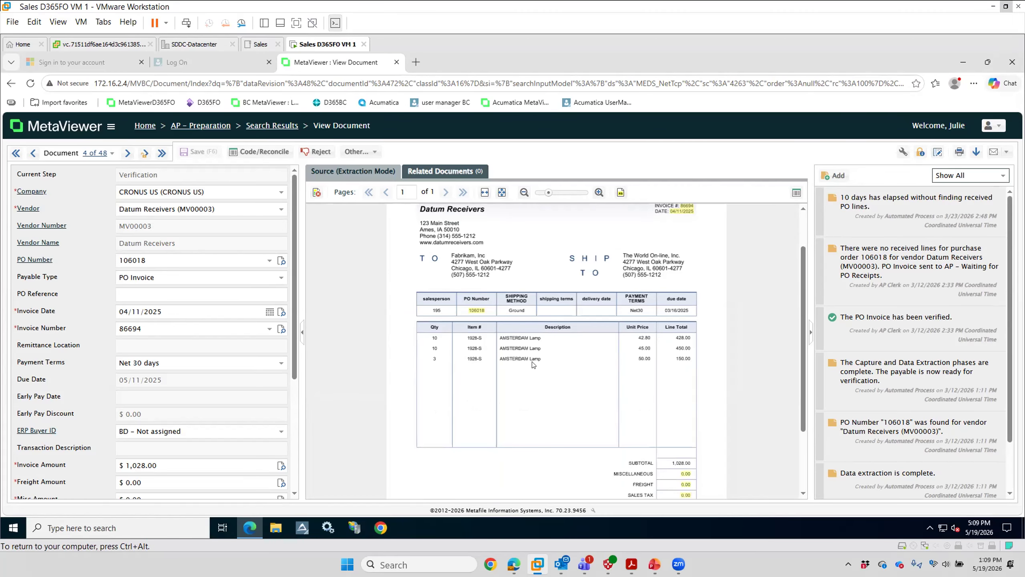
{"action": "scroll", "coordinate": [194, 357], "scroll_direction": "down", "scroll_amount": 2}
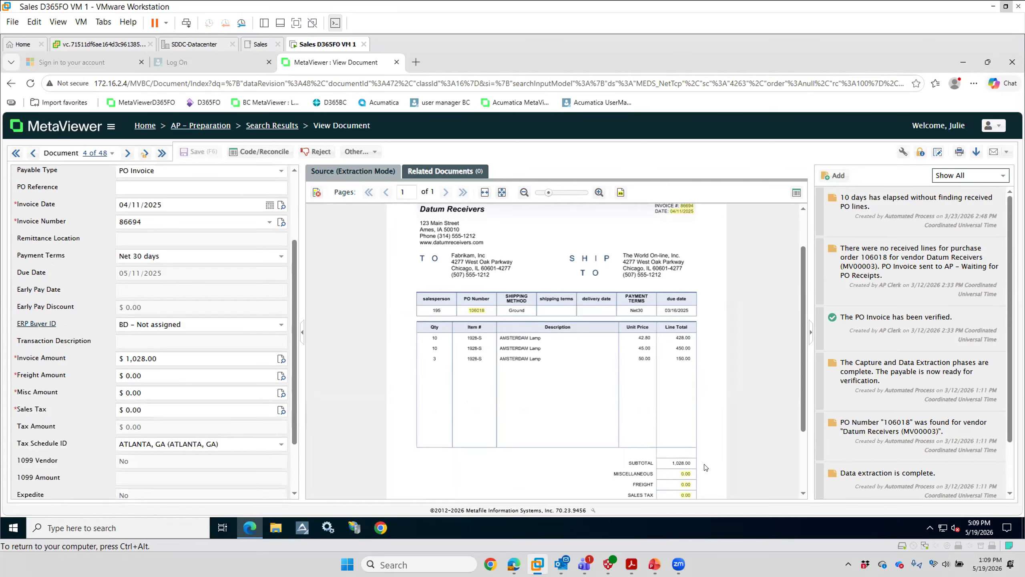
{"action": "scroll", "coordinate": [686, 467], "scroll_direction": "down", "scroll_amount": 1}
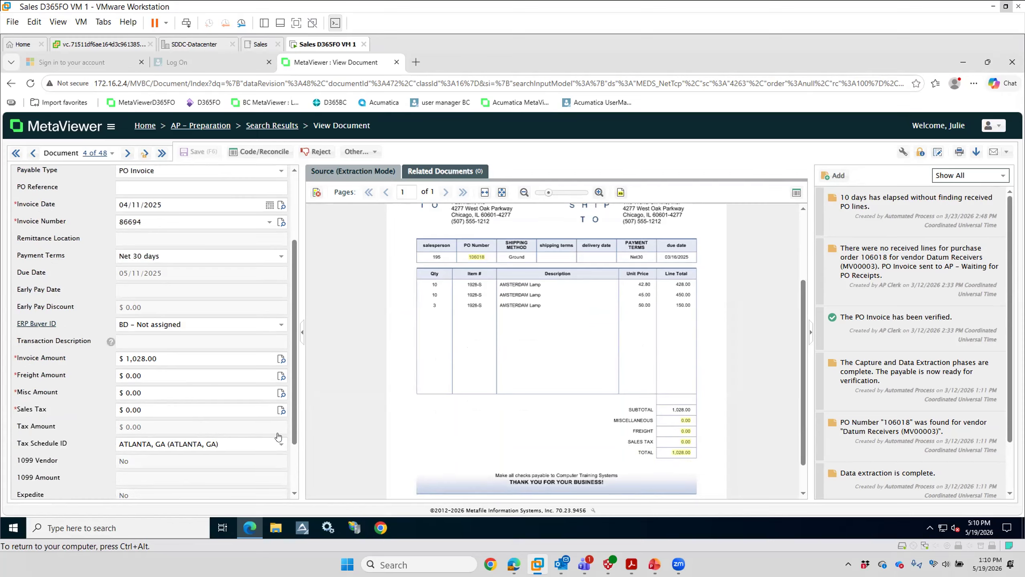
{"action": "scroll", "coordinate": [278, 233], "scroll_direction": "up", "scroll_amount": 3}
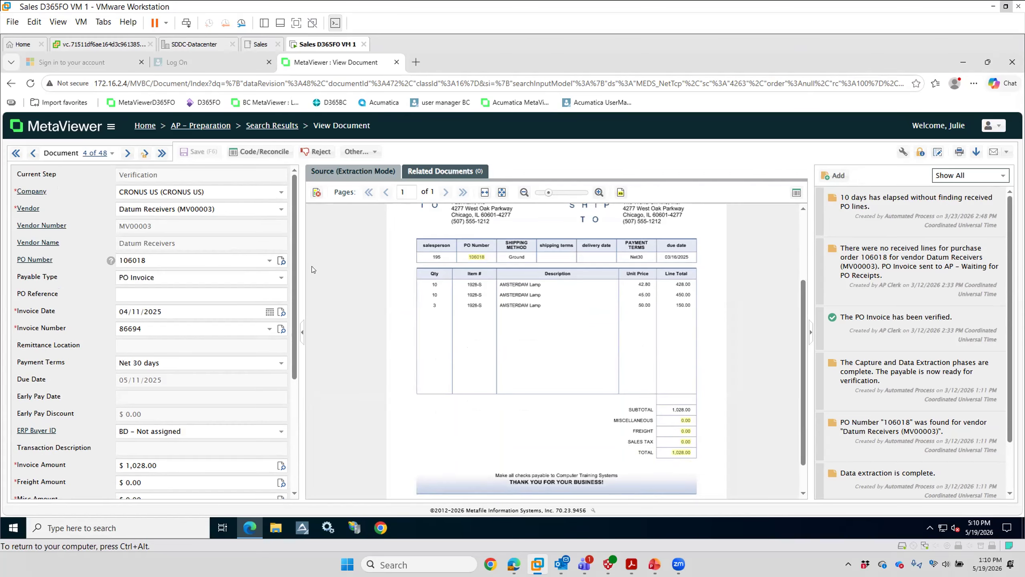
{"action": "scroll", "coordinate": [312, 266], "scroll_direction": "up", "scroll_amount": 3}
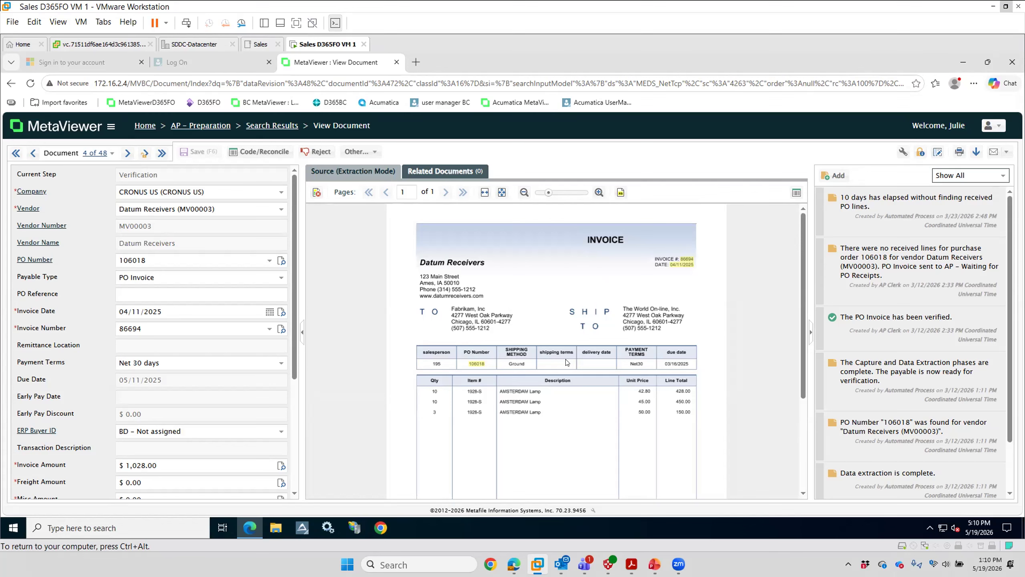
{"action": "scroll", "coordinate": [222, 278], "scroll_direction": "down", "scroll_amount": 2}
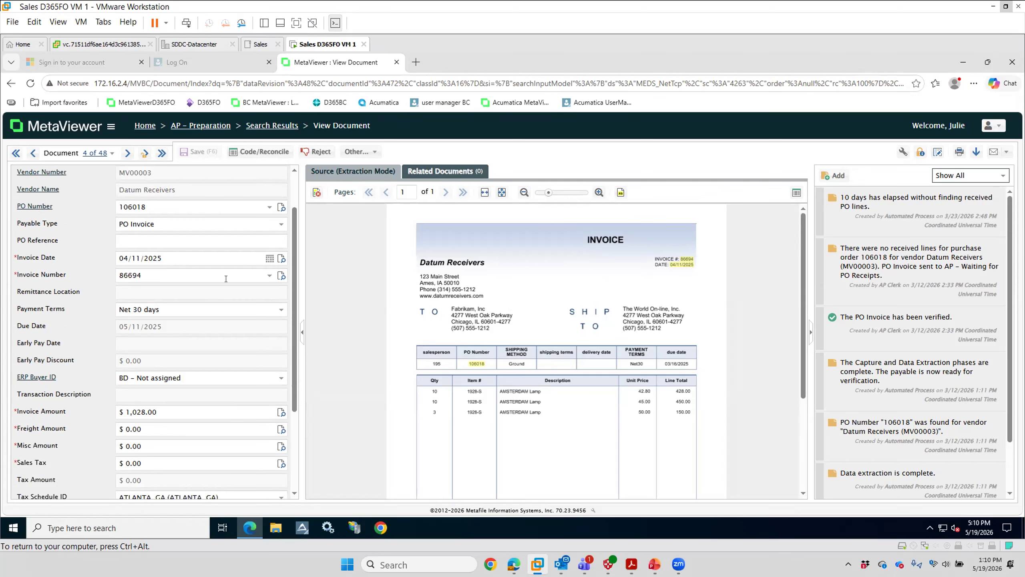
{"action": "scroll", "coordinate": [237, 290], "scroll_direction": "up", "scroll_amount": 2}
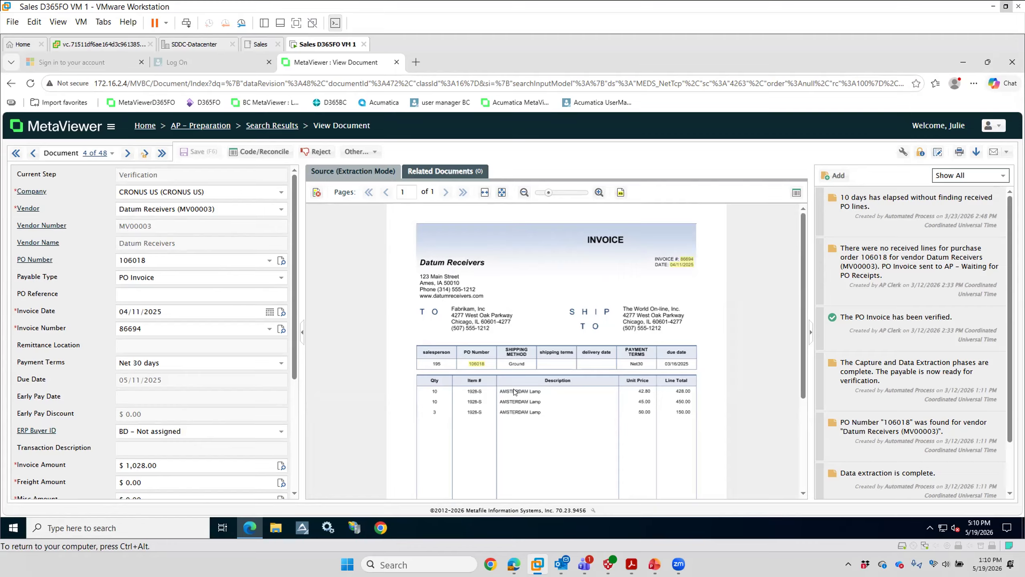
{"action": "scroll", "coordinate": [524, 382], "scroll_direction": "down", "scroll_amount": 2}
{"action": "left_click", "coordinate": [267, 152]}
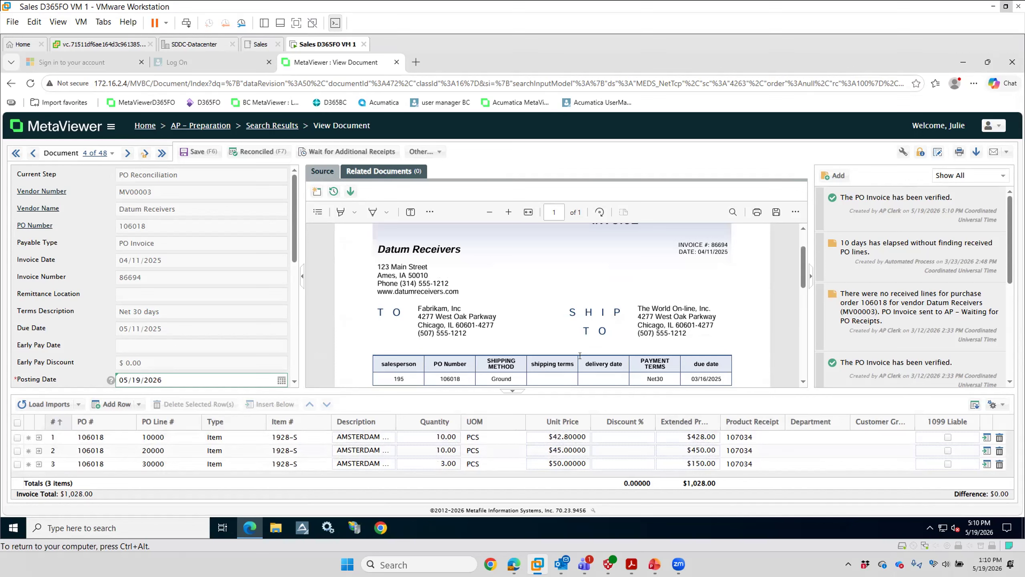
Step: Compare the invoice's line items and totals with the purchase order lines, and mark the PO invoice as reconciled
{"action": "scroll", "coordinate": [637, 310], "scroll_direction": "down", "scroll_amount": 2}
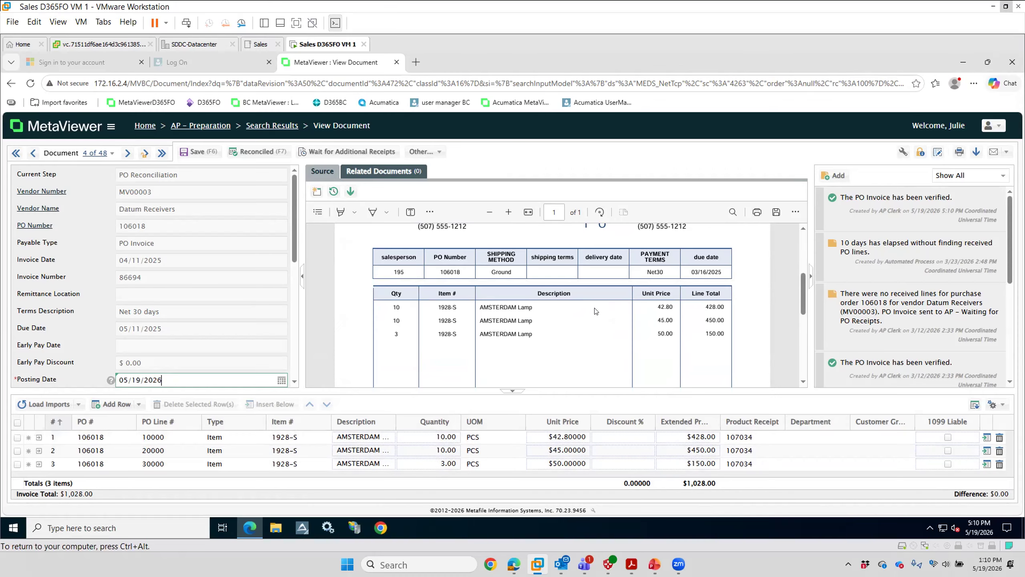
{"action": "scroll", "coordinate": [653, 314], "scroll_direction": "down", "scroll_amount": 3}
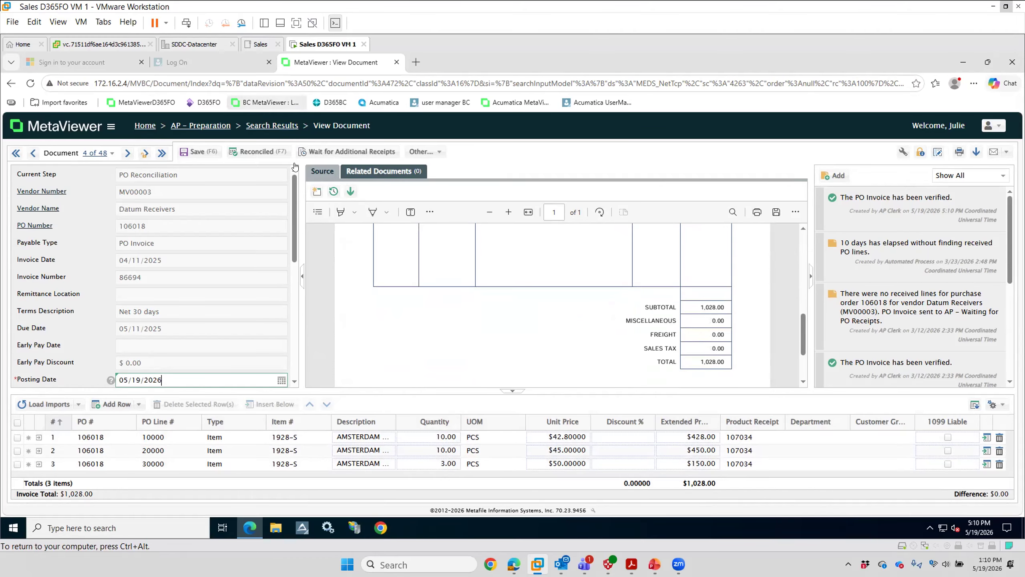
{"action": "left_click", "coordinate": [253, 152]}
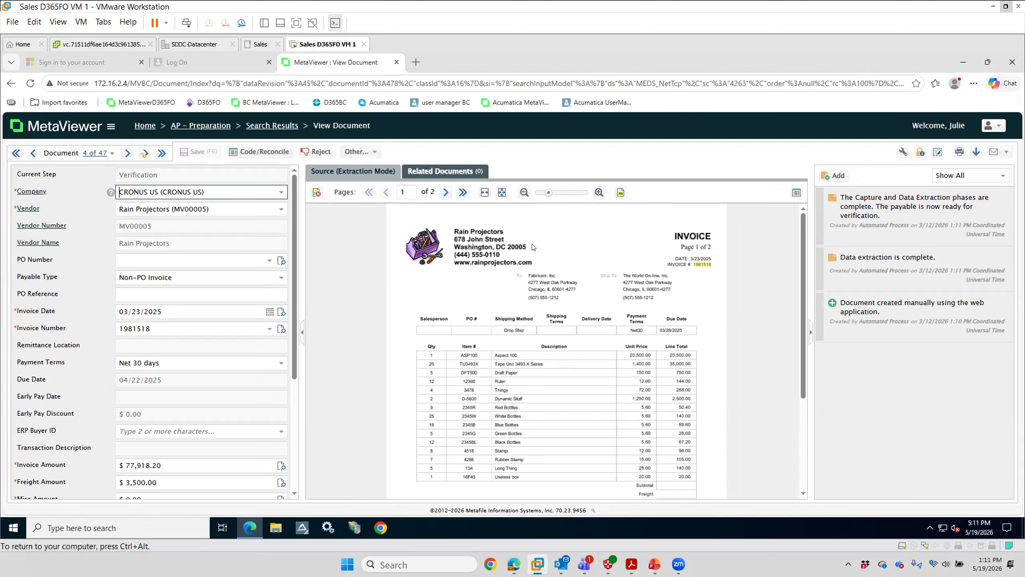
Step: Review page 1 of the Rain Projectors invoice and compare it with the extracted header fields and amounts
{"action": "scroll", "coordinate": [559, 373], "scroll_direction": "down", "scroll_amount": 1}
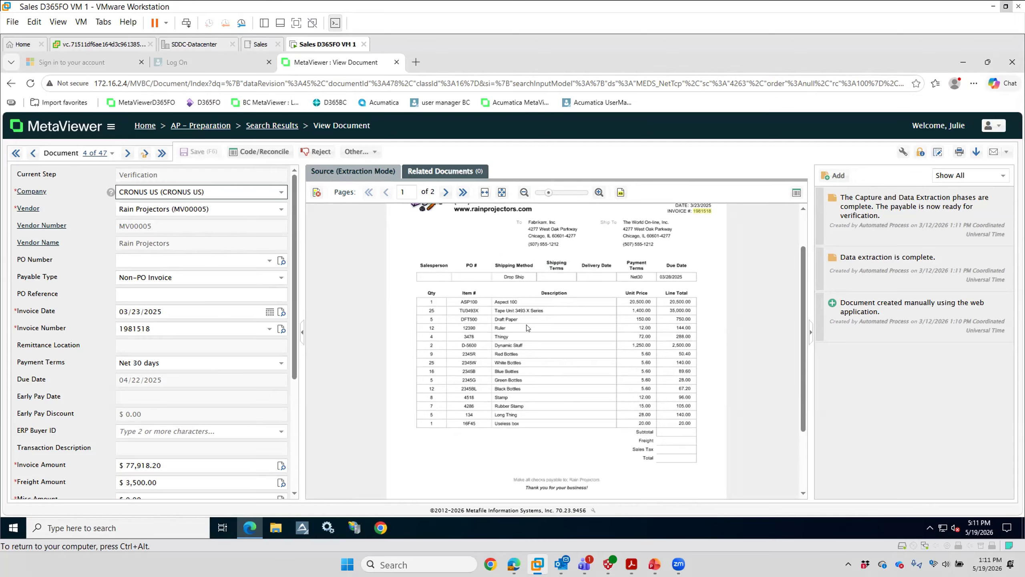
{"action": "scroll", "coordinate": [527, 327], "scroll_direction": "up", "scroll_amount": 1}
{"action": "scroll", "coordinate": [420, 213], "scroll_direction": "down", "scroll_amount": 2}
{"action": "scroll", "coordinate": [563, 487], "scroll_direction": "down", "scroll_amount": 1}
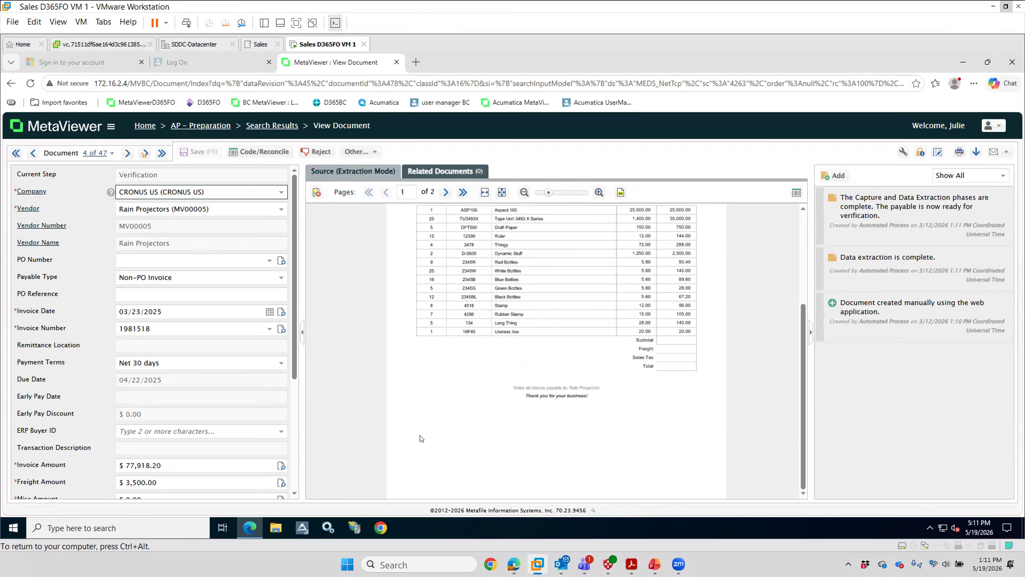
{"action": "scroll", "coordinate": [111, 410], "scroll_direction": "down", "scroll_amount": 4}
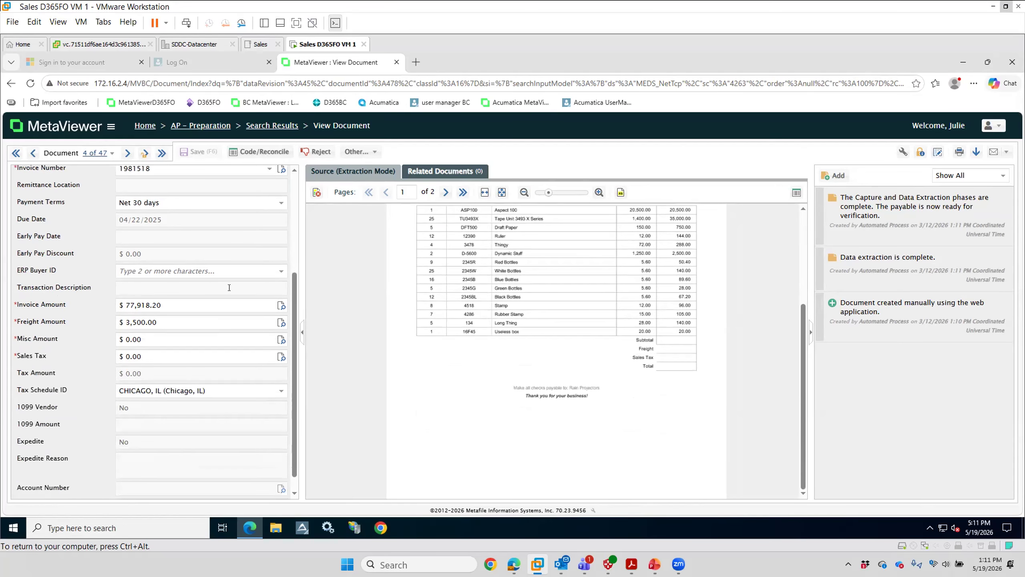
Step: Check the enlarged totals on page 2 of the Rain Projectors invoice against the extracted amounts, and send it on to Code/Reconcile
{"action": "left_click", "coordinate": [445, 193]}
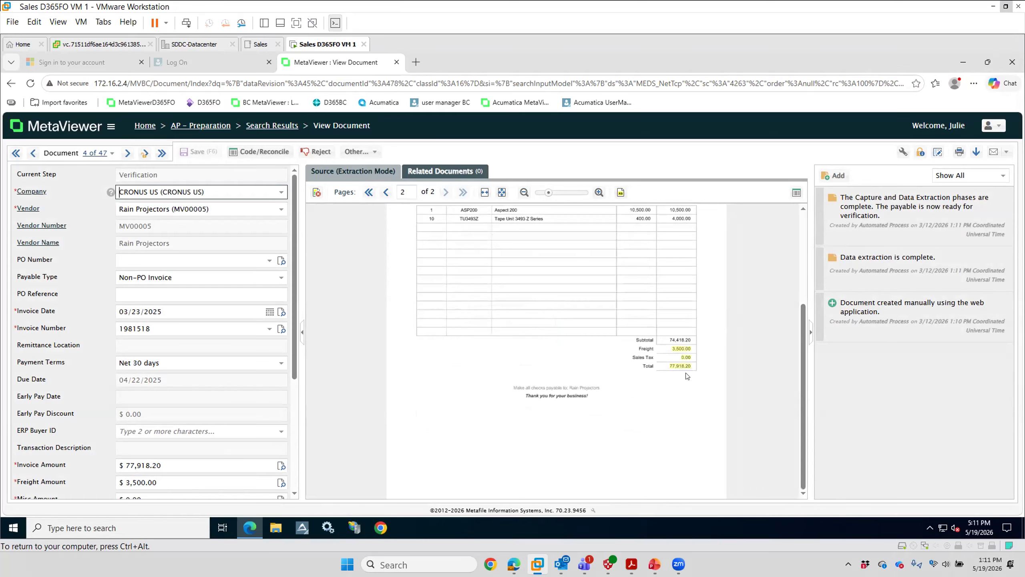
{"action": "left_click_drag", "start_coordinate": [549, 196], "coordinate": [558, 195]}
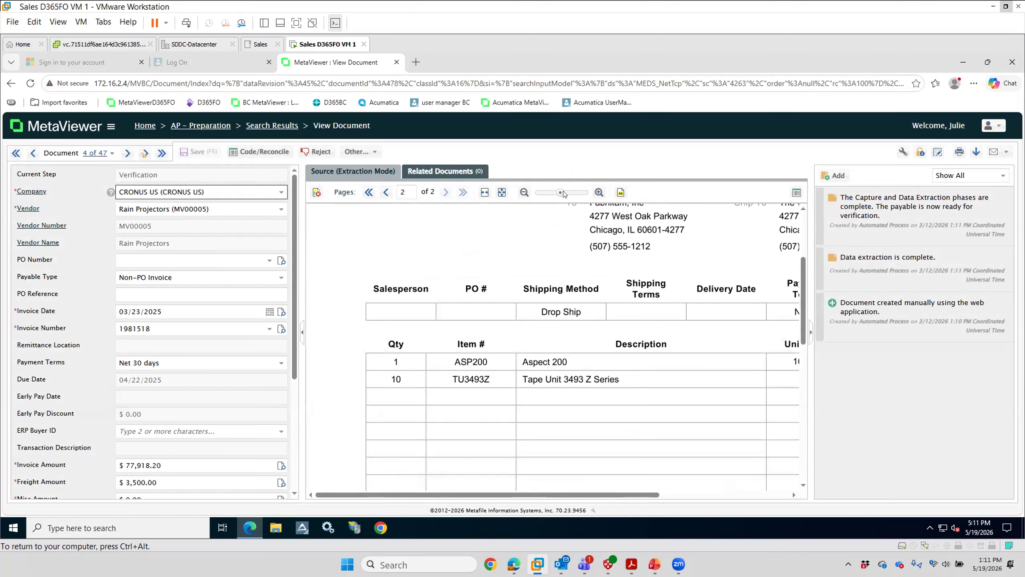
{"action": "left_click_drag", "start_coordinate": [552, 195], "coordinate": [553, 199]}
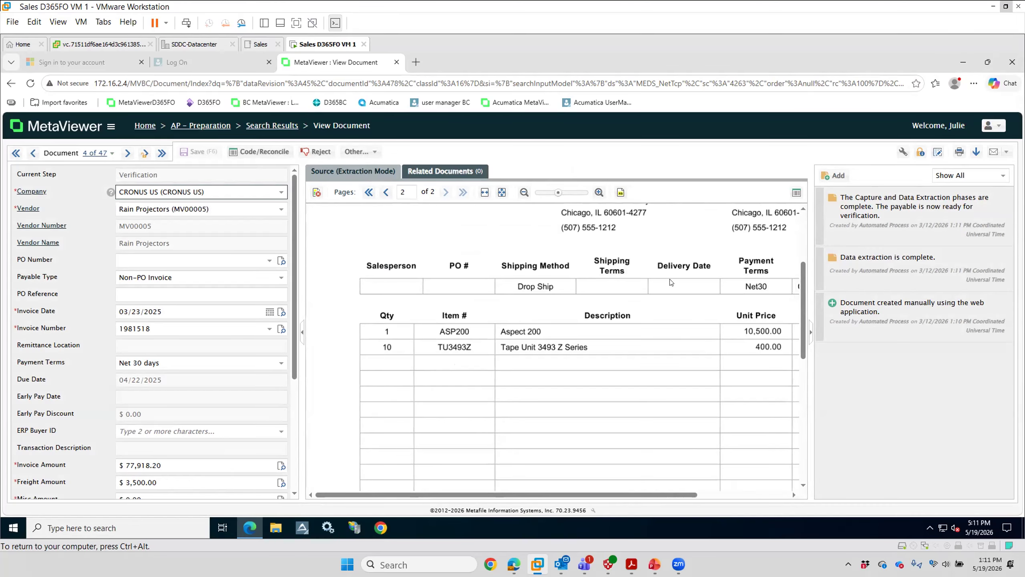
{"action": "scroll", "coordinate": [671, 282], "scroll_direction": "down", "scroll_amount": 2}
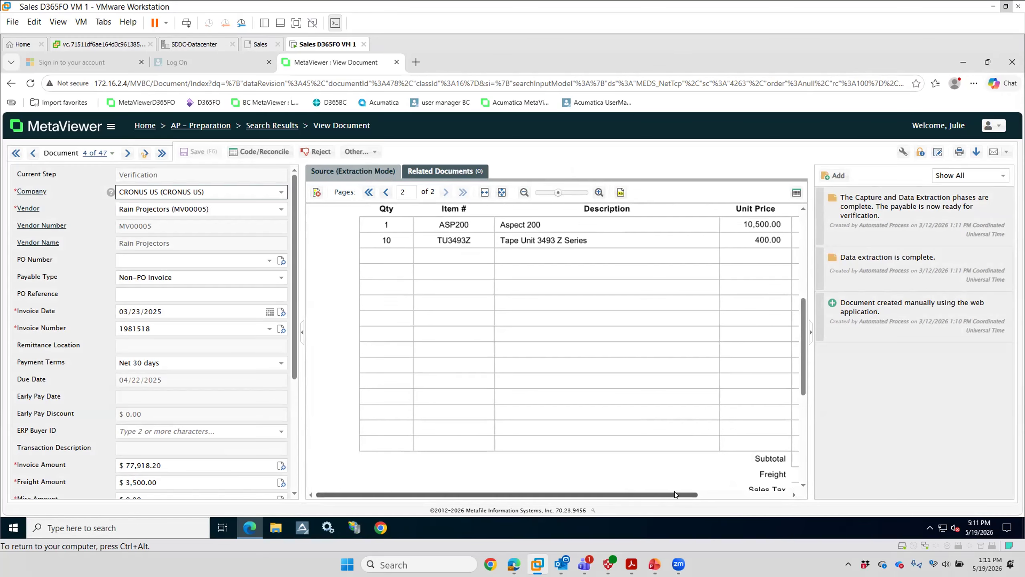
{"action": "left_click_drag", "start_coordinate": [674, 493], "coordinate": [767, 493]}
{"action": "scroll", "coordinate": [731, 417], "scroll_direction": "down", "scroll_amount": 2}
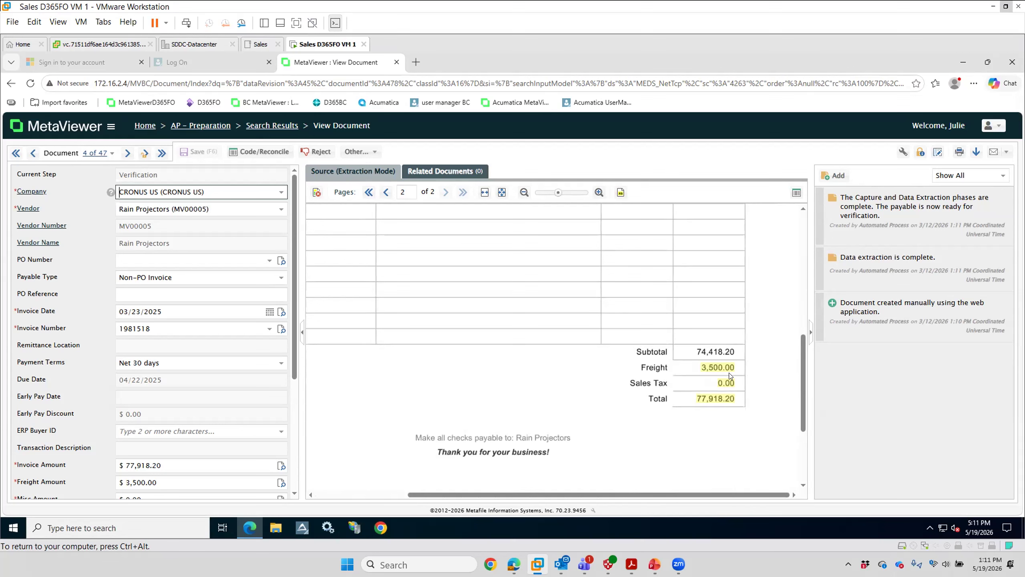
{"action": "scroll", "coordinate": [204, 459], "scroll_direction": "down", "scroll_amount": 4}
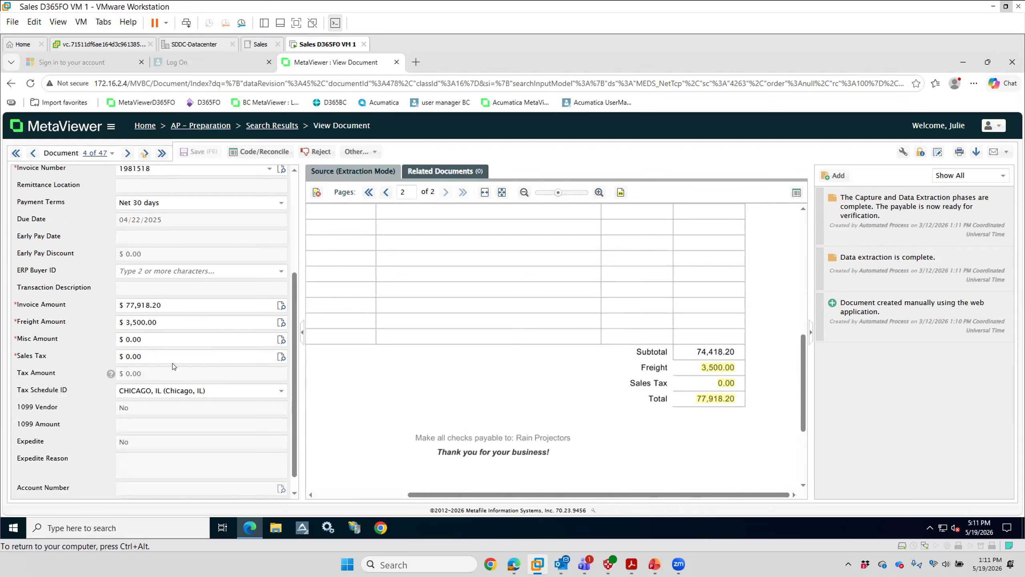
{"action": "scroll", "coordinate": [173, 366], "scroll_direction": "up", "scroll_amount": 1}
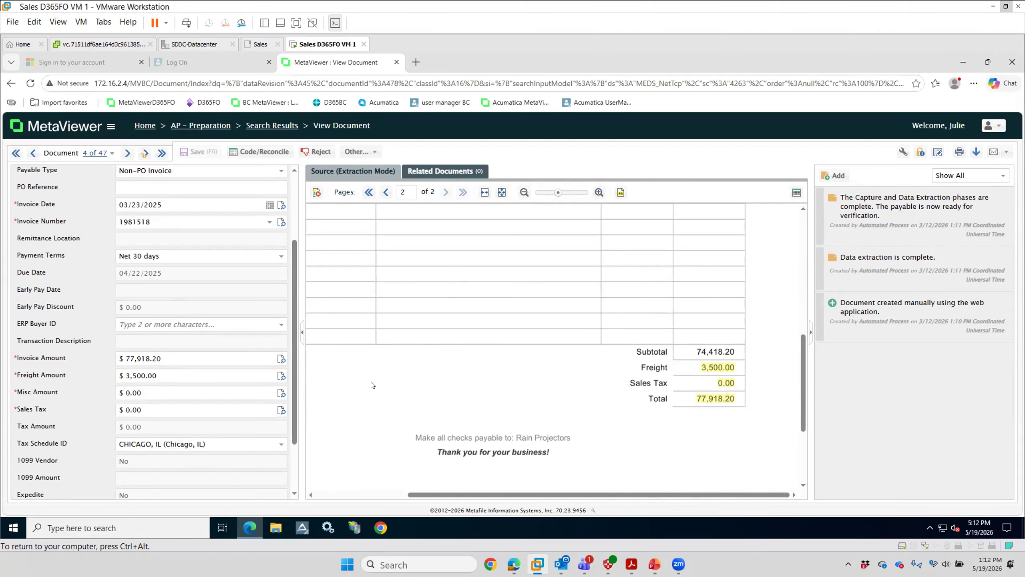
{"action": "left_click", "coordinate": [270, 156]}
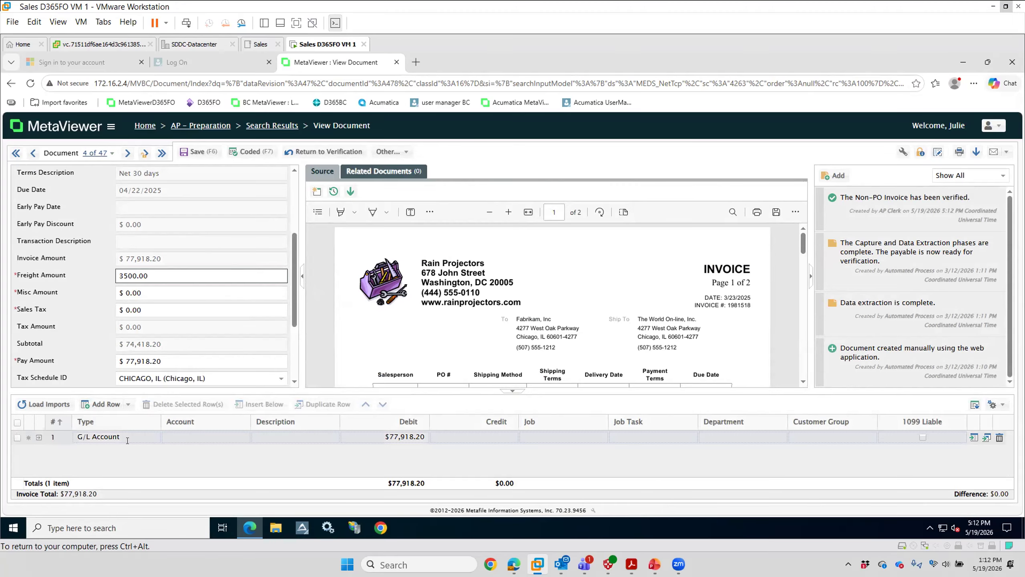
Step: Look up "expen" for the G/L distribution line's account and assign 61500 – Miscellaneous Expense
{"action": "scroll", "coordinate": [598, 313], "scroll_direction": "down", "scroll_amount": 3}
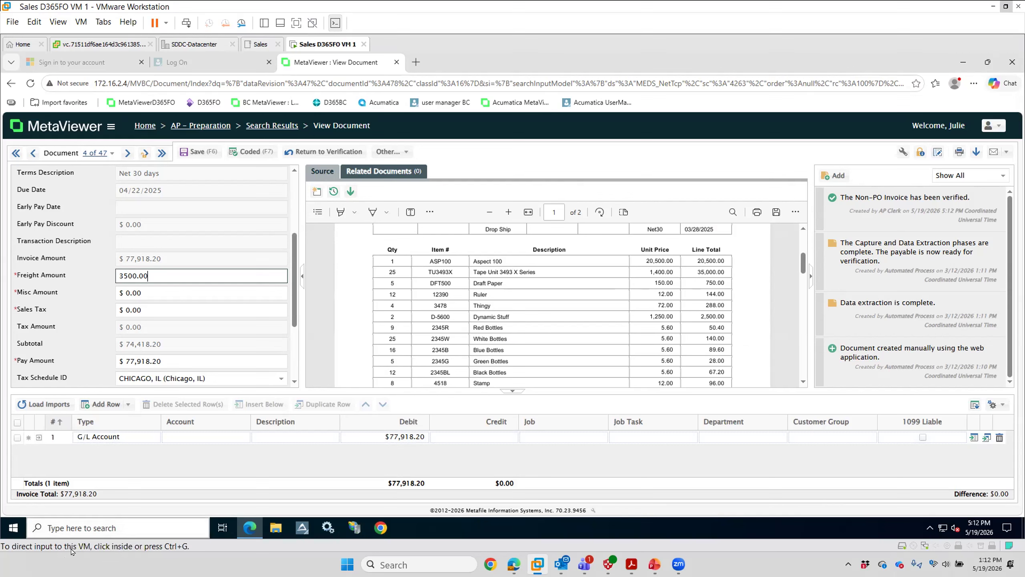
{"action": "left_click", "coordinate": [210, 435]}
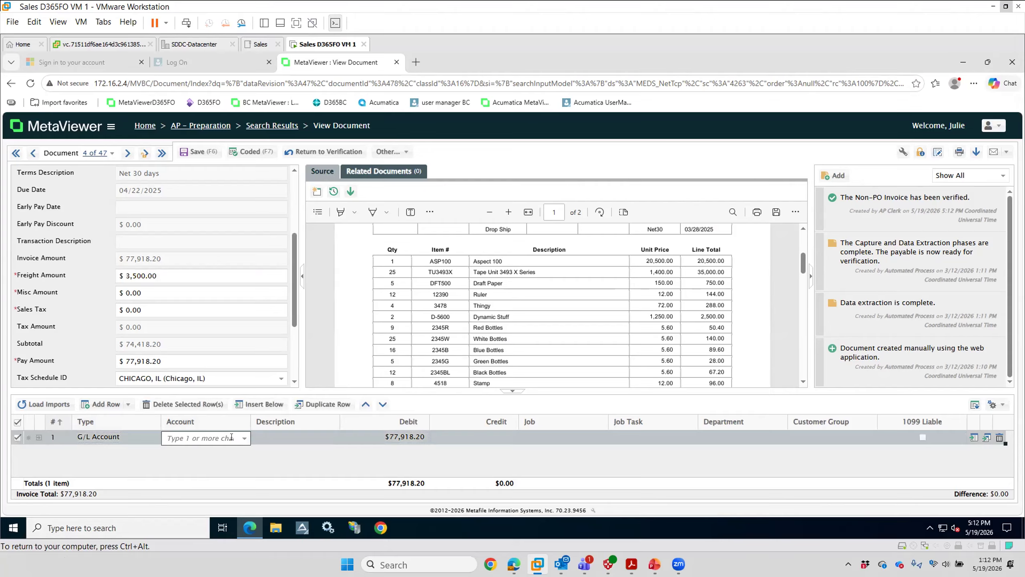
{"action": "type", "text": "ex"}
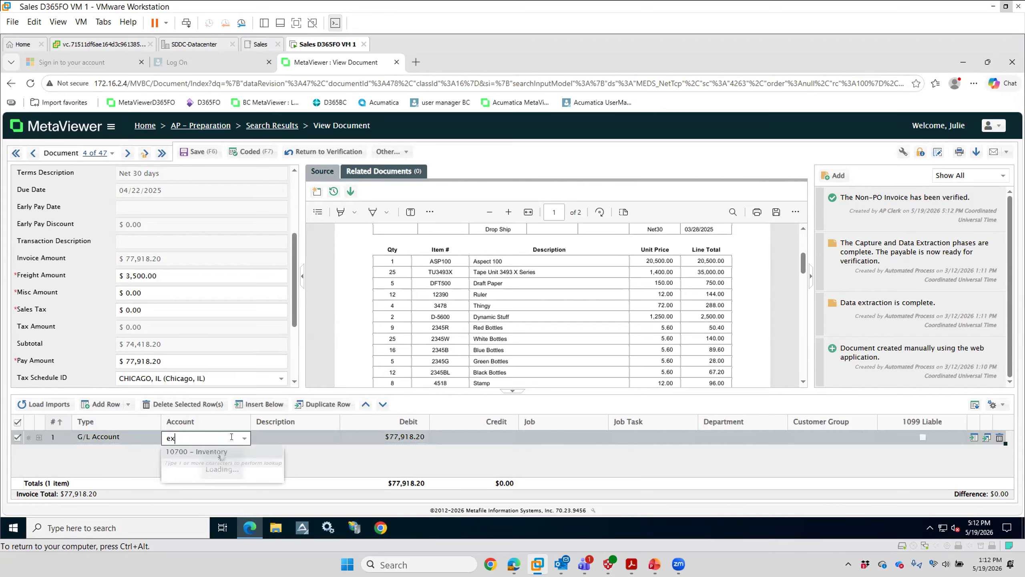
{"action": "type", "text": "pen"}
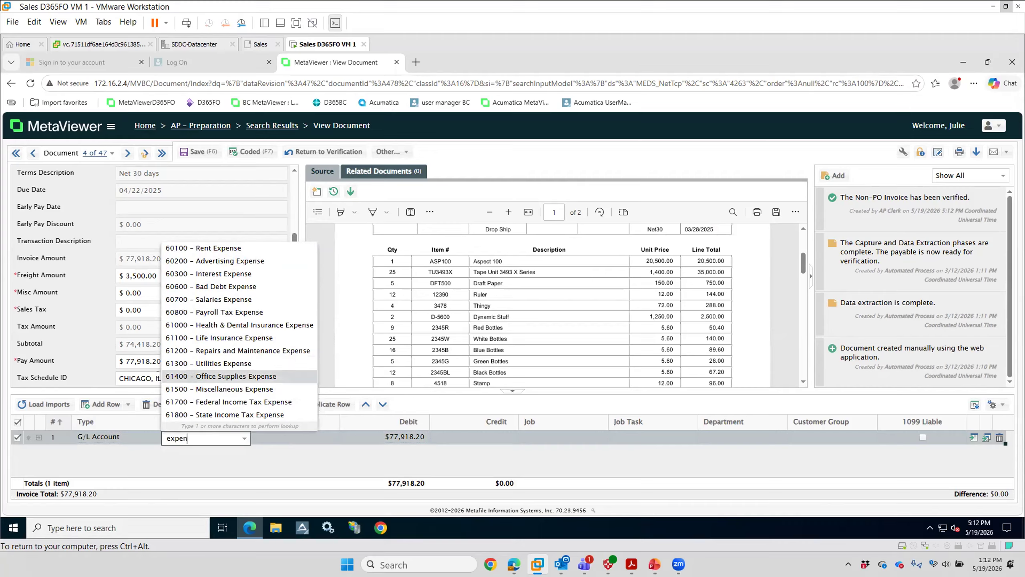
{"action": "left_click", "coordinate": [218, 389]}
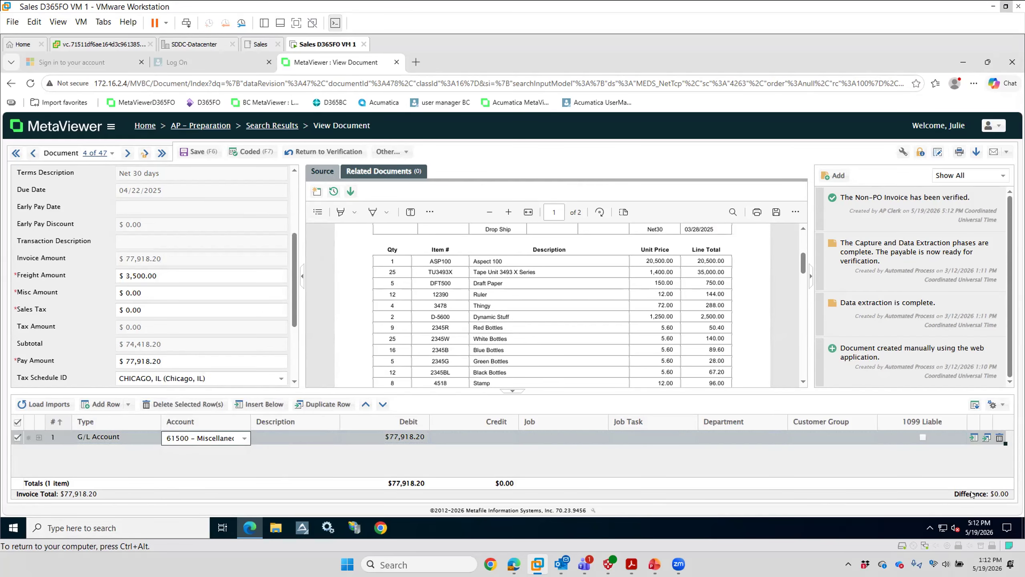
Step: Mark the Rain Projectors invoice as coded and send it for approval with the preassigned approver
{"action": "left_click", "coordinate": [252, 152]}
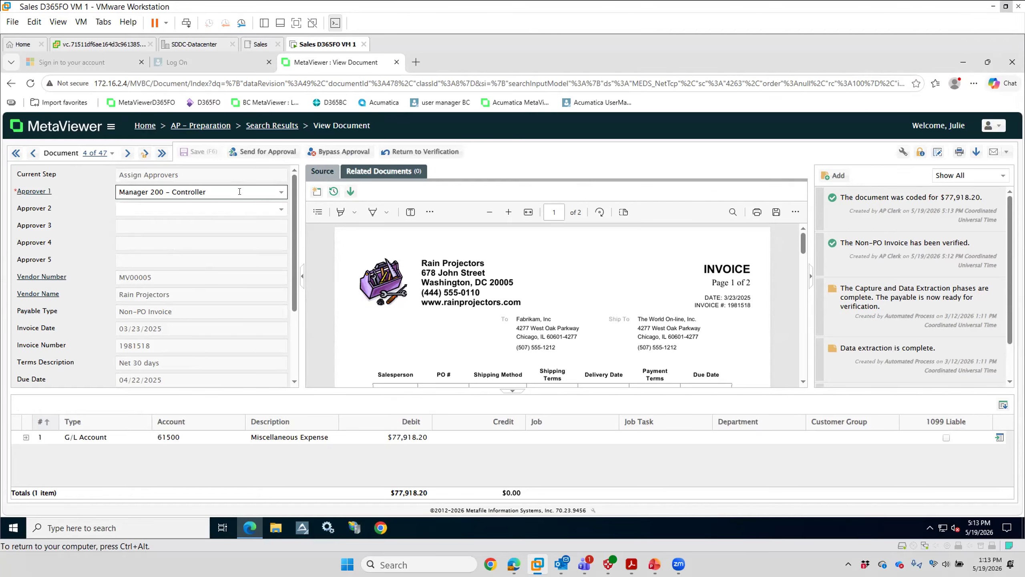
{"action": "left_click", "coordinate": [263, 152]}
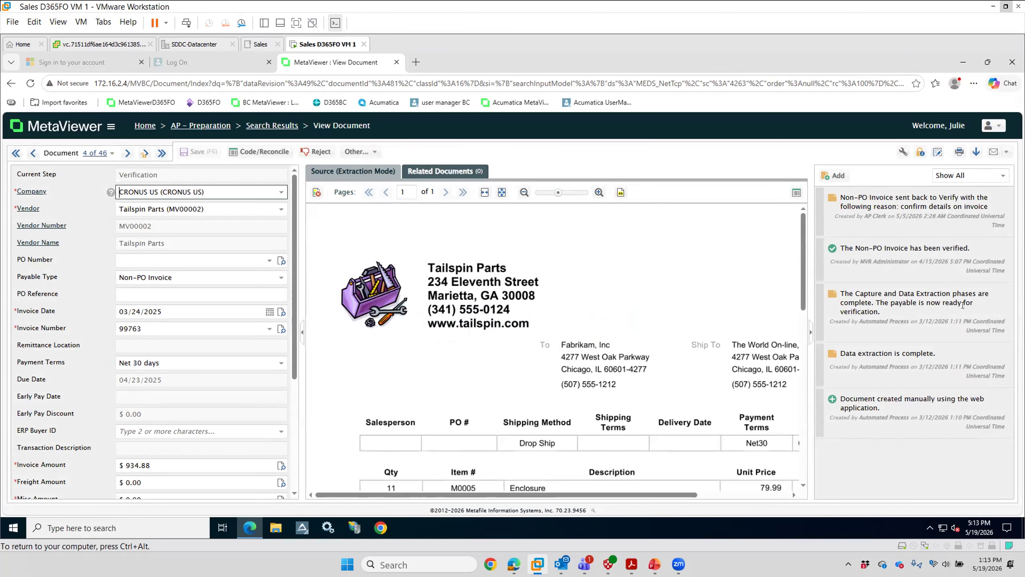
Step: Log out of the AP clerk account and log in with the AP manager's saved username and password
{"action": "left_click", "coordinate": [987, 127]}
{"action": "left_click", "coordinate": [976, 248]}
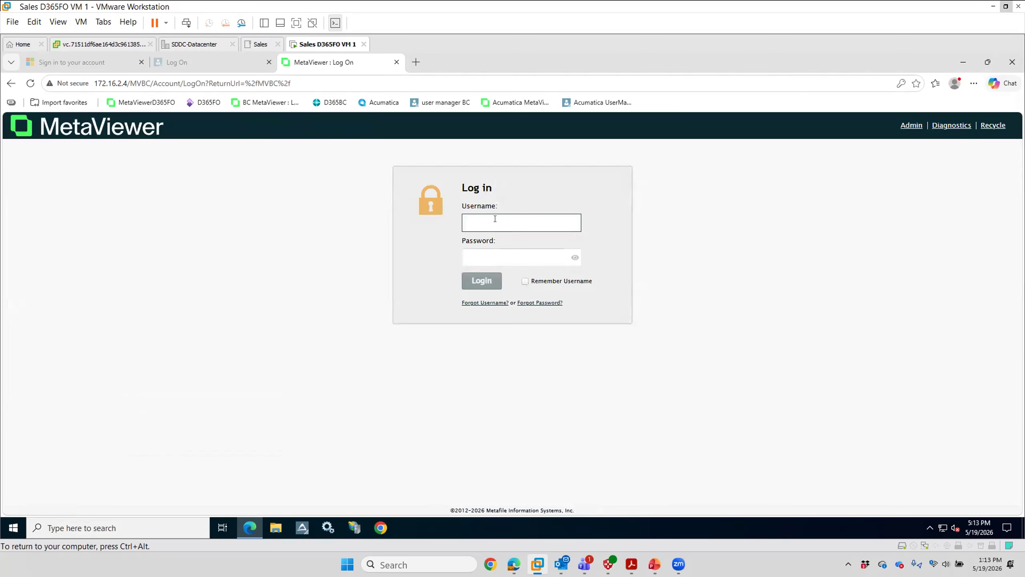
{"action": "left_click", "coordinate": [495, 218]}
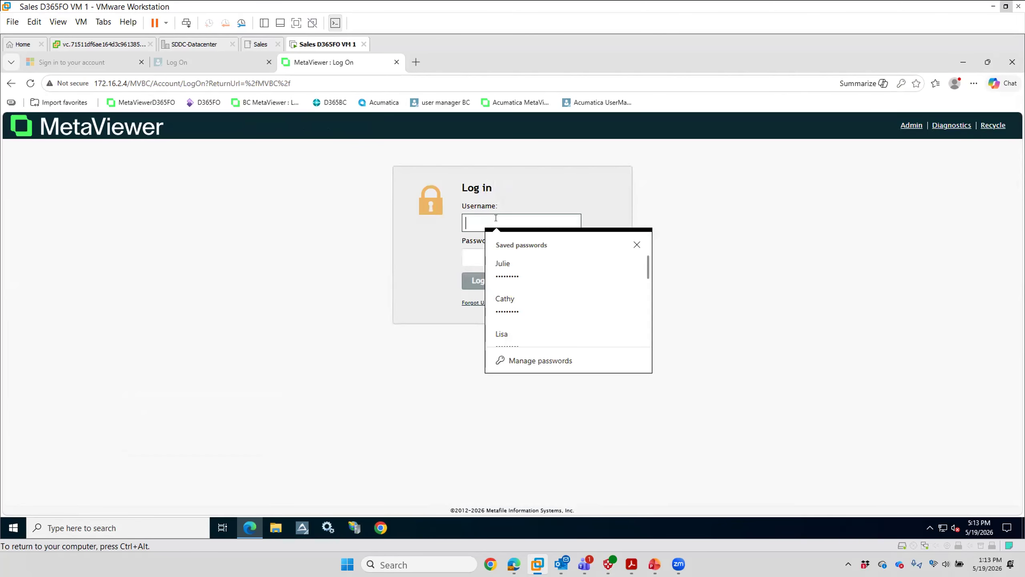
{"action": "scroll", "coordinate": [500, 309], "scroll_direction": "down", "scroll_amount": 1}
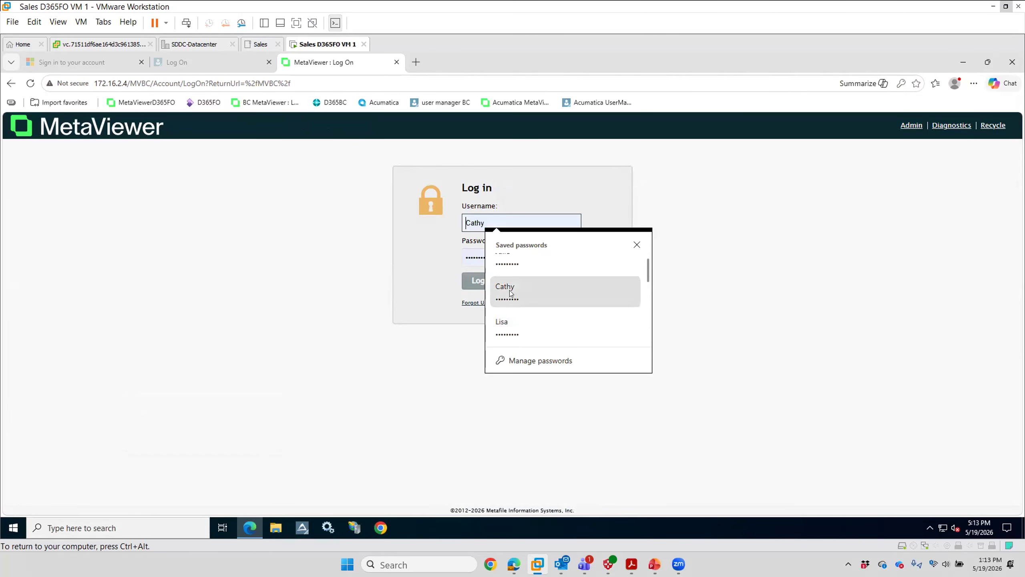
{"action": "left_click", "coordinate": [509, 291]}
{"action": "left_click", "coordinate": [477, 285]}
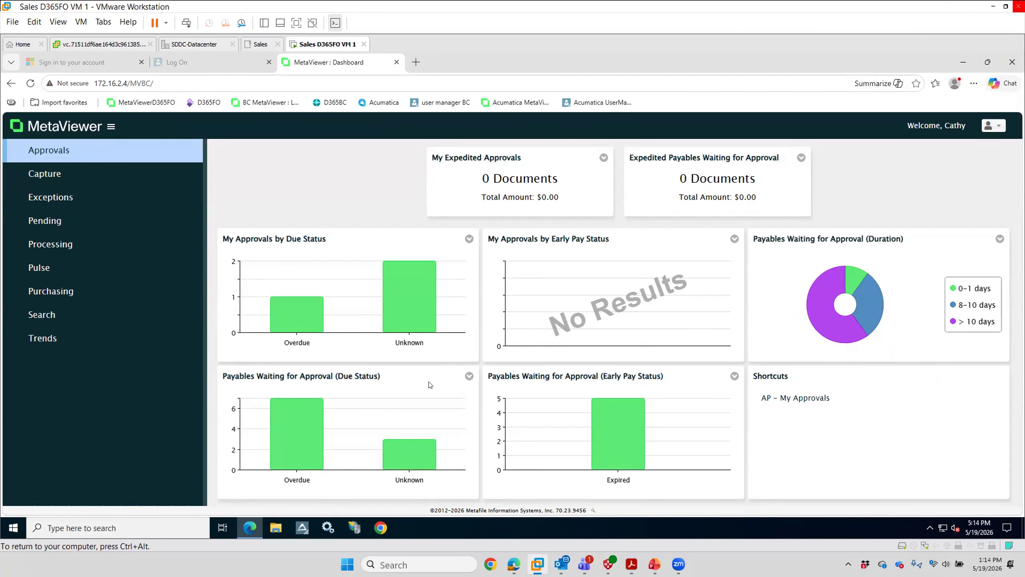
Step: Open the Rain Projectors invoice from AP – My Approvals and review its header fields, amounts and note history
{"action": "left_click", "coordinate": [805, 398]}
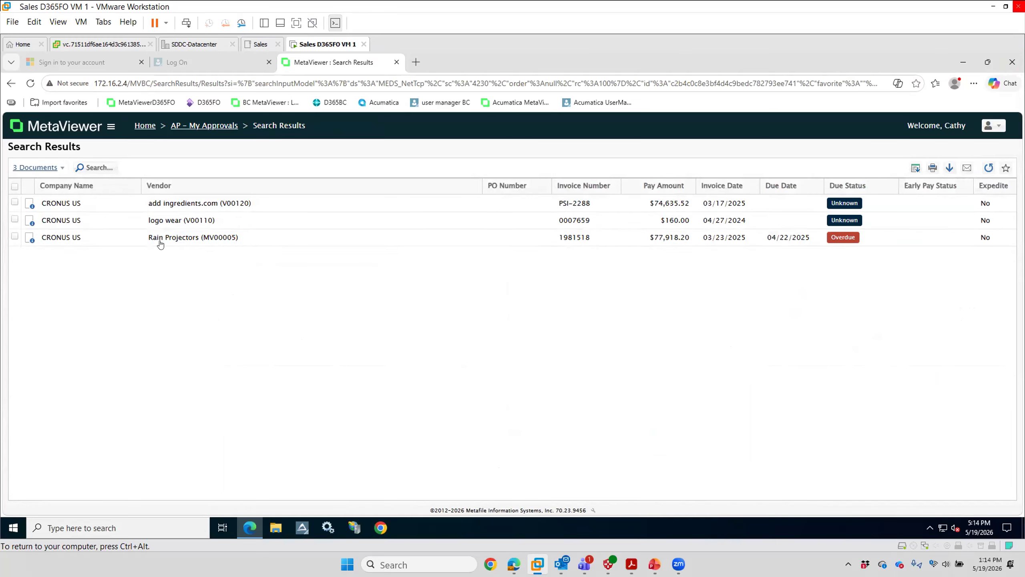
{"action": "double_click", "coordinate": [182, 237]}
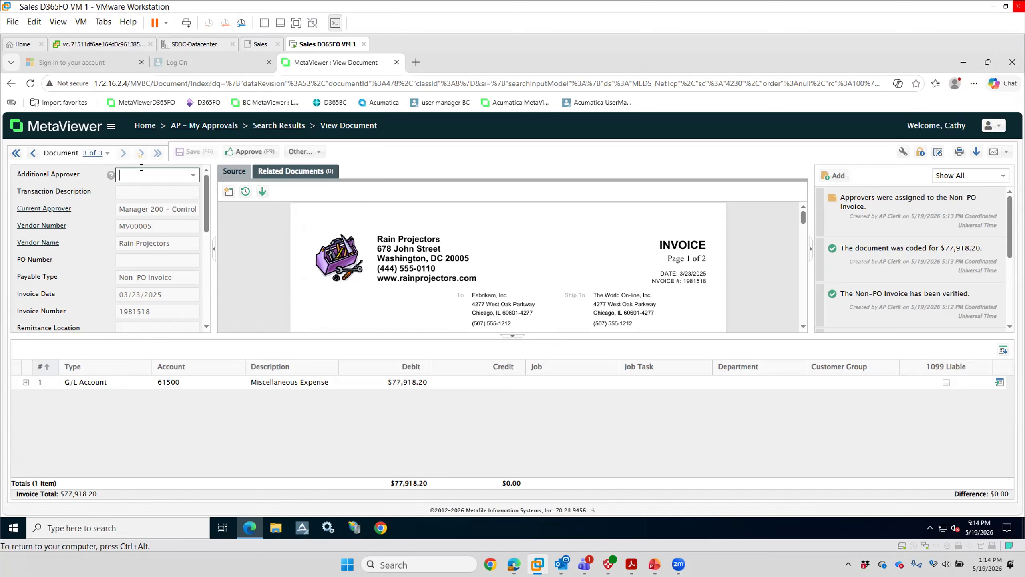
{"action": "left_click", "coordinate": [141, 192]}
{"action": "scroll", "coordinate": [173, 292], "scroll_direction": "down", "scroll_amount": 5}
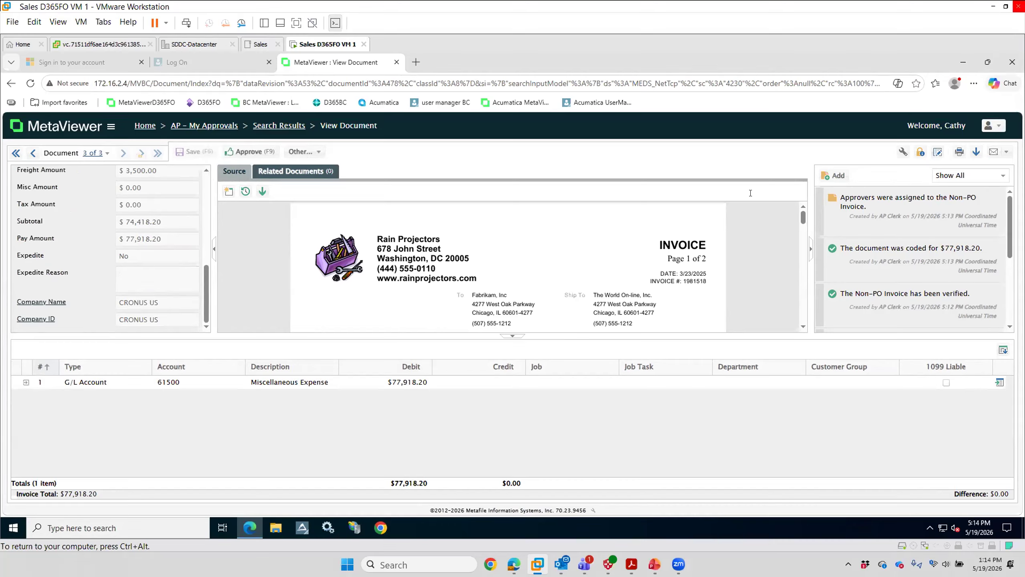
{"action": "scroll", "coordinate": [940, 202], "scroll_direction": "down", "scroll_amount": 5}
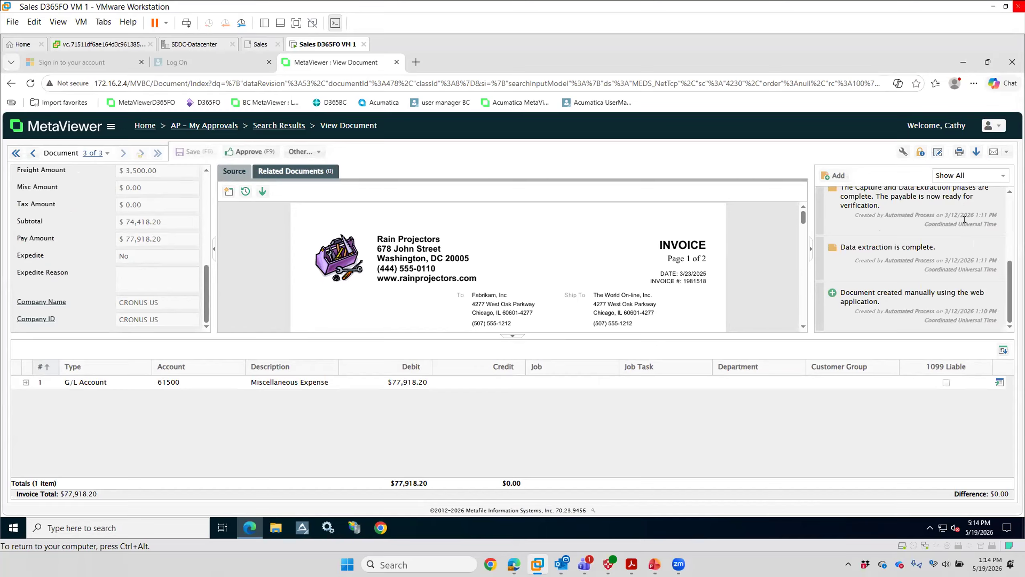
Step: Limit the invoice's notes to user notes and add the note "great demo today" followed by the presenter's first name
{"action": "left_click", "coordinate": [1003, 175]}
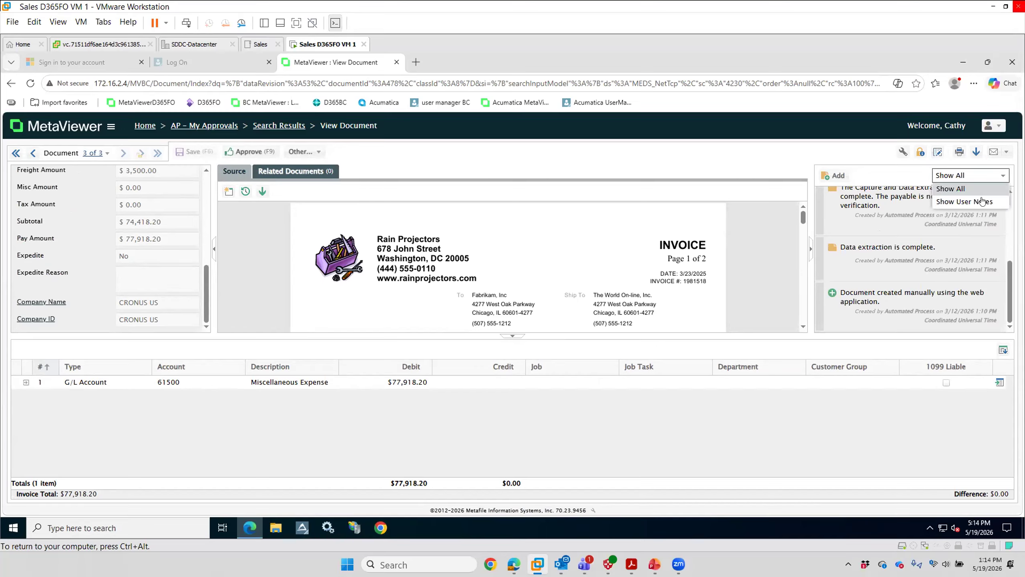
{"action": "left_click", "coordinate": [960, 201]}
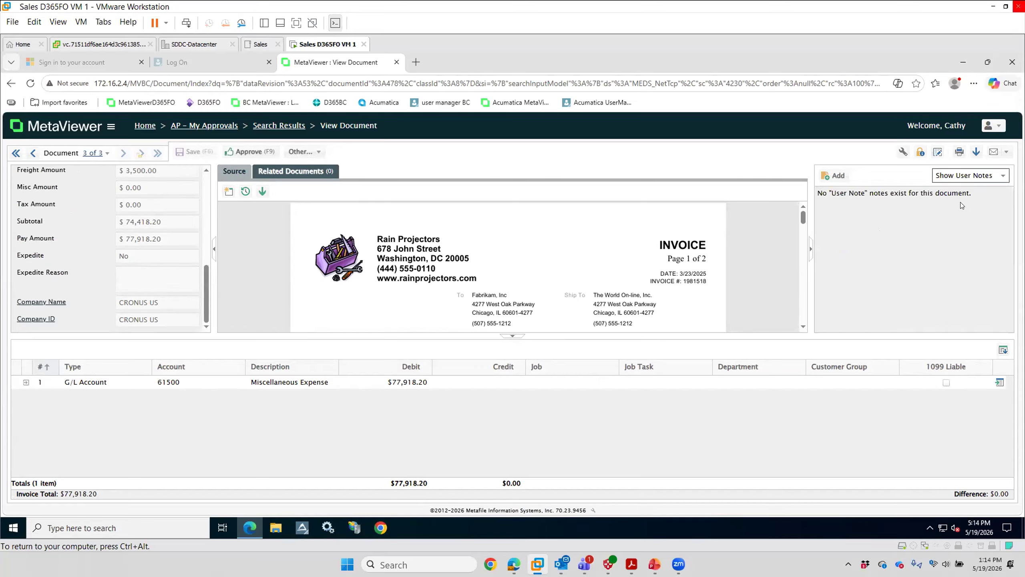
{"action": "left_click", "coordinate": [1002, 177]}
{"action": "left_click", "coordinate": [830, 185]}
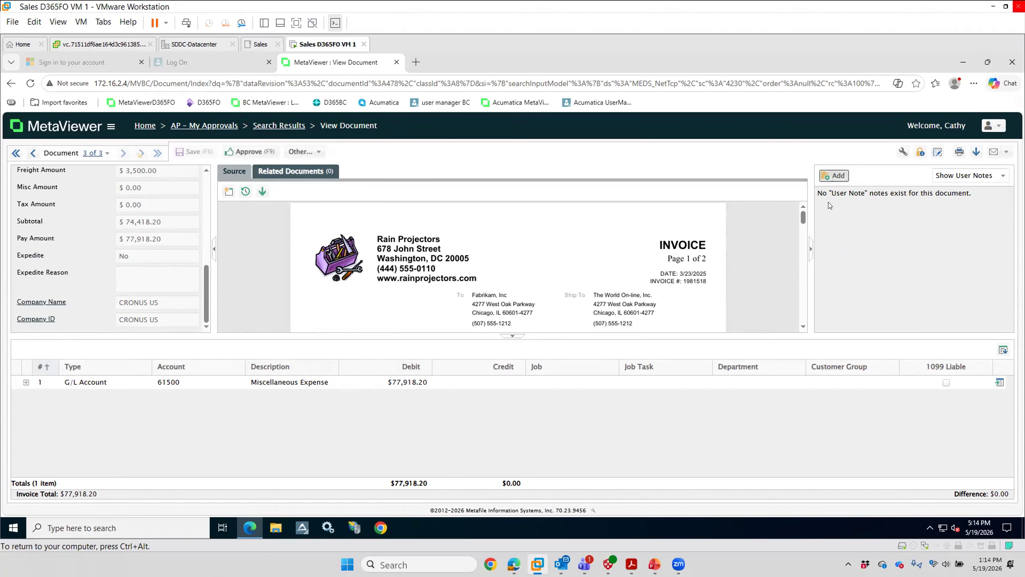
{"action": "left_click", "coordinate": [833, 175]}
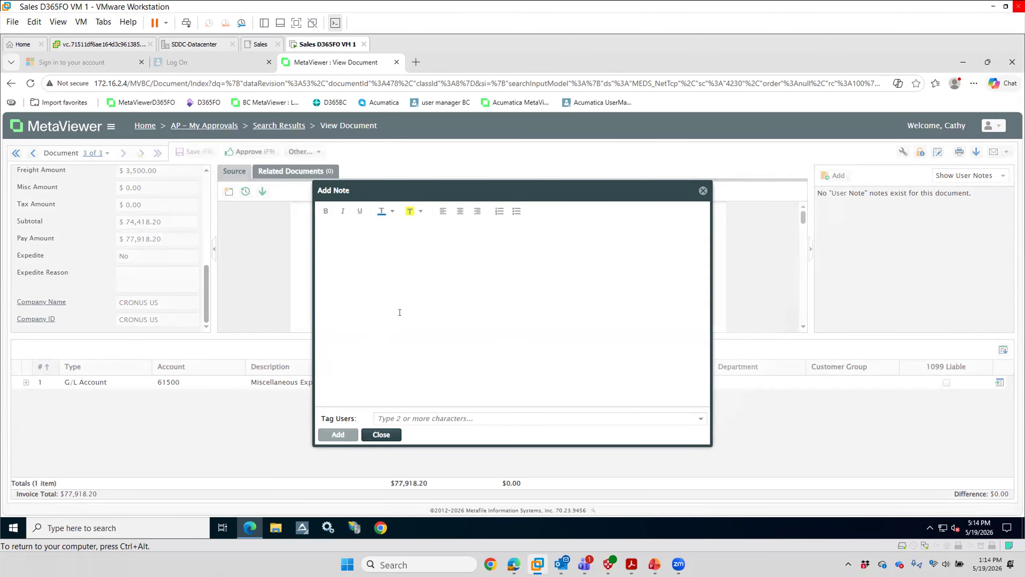
{"action": "type", "text": "great demo "}
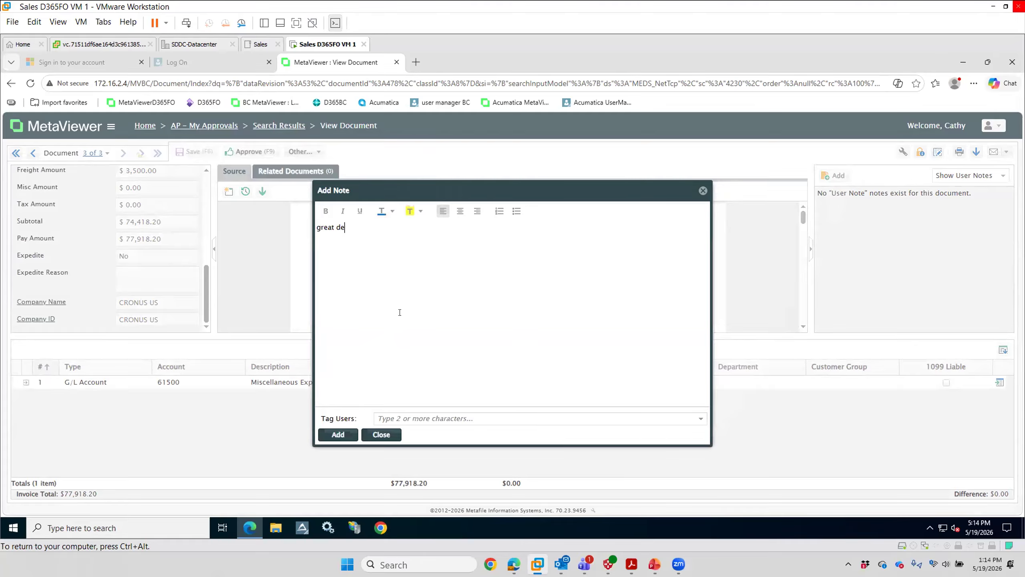
{"action": "type", "text": "today Amiee"}
{"action": "left_click", "coordinate": [339, 434]}
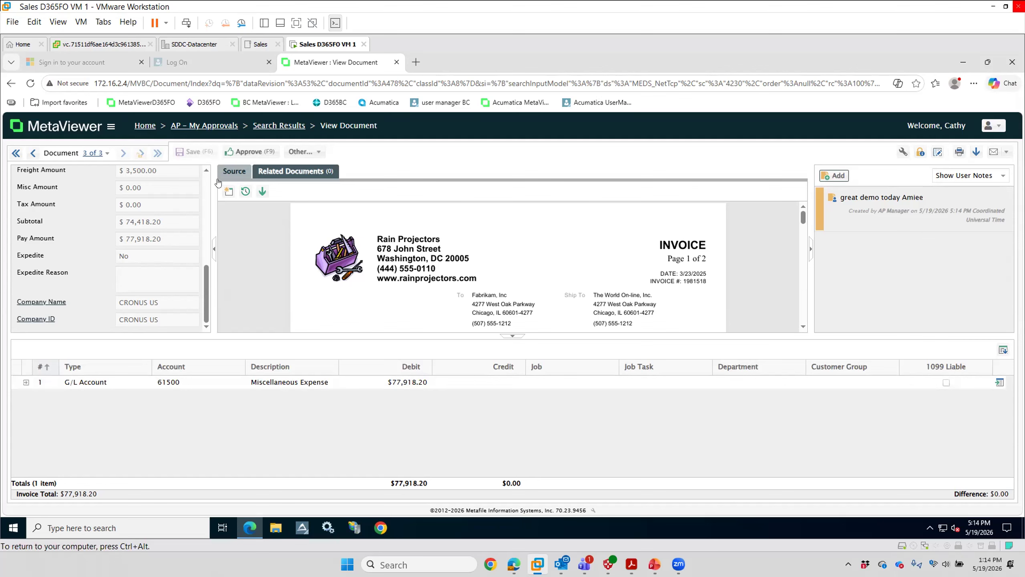
Step: Approve the Rain Projectors invoice for $77,918.20 and agree to update the document list
{"action": "left_click", "coordinate": [244, 151]}
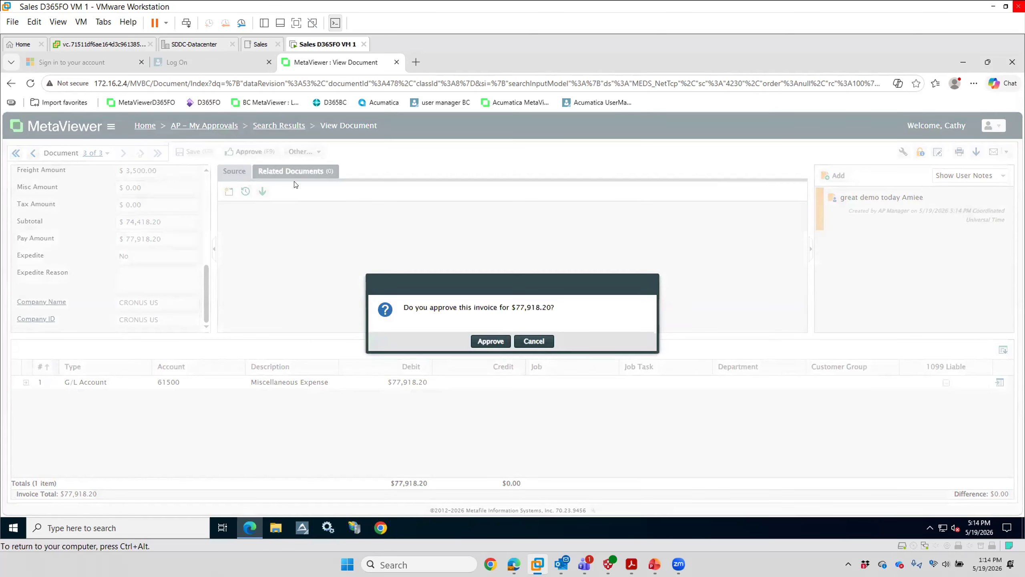
{"action": "left_click", "coordinate": [490, 341]}
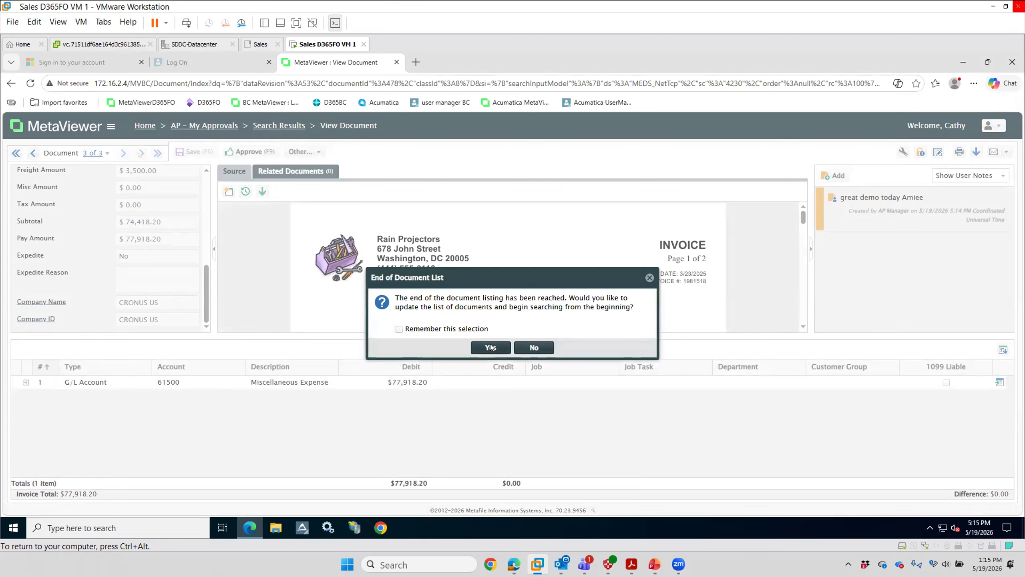
{"action": "left_click", "coordinate": [491, 347]}
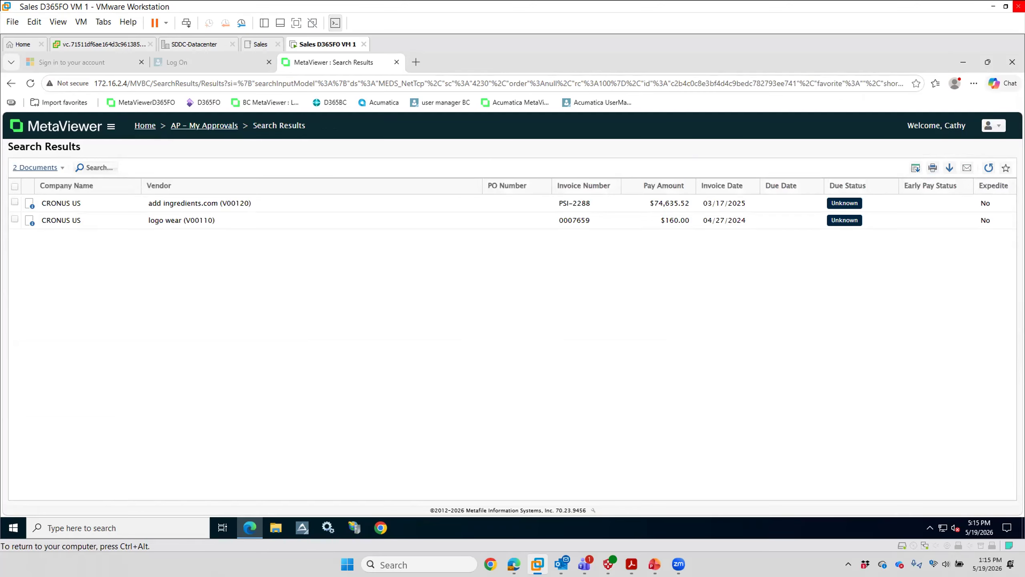
Step: Log out of the AP manager account and log back in with the AP clerk's saved username and password
{"action": "left_click", "coordinate": [985, 128]}
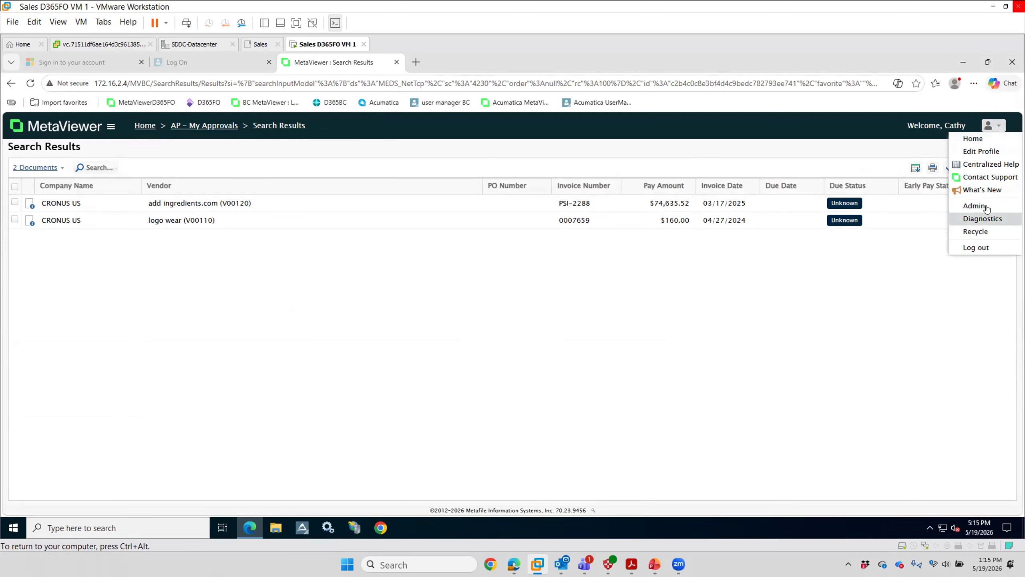
{"action": "left_click", "coordinate": [975, 247]}
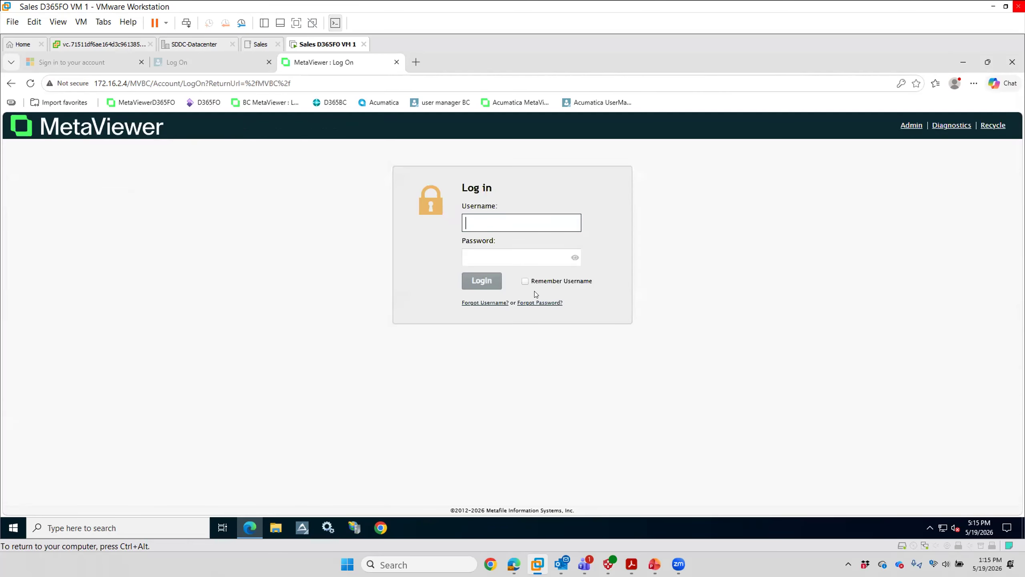
{"action": "left_click", "coordinate": [477, 218]}
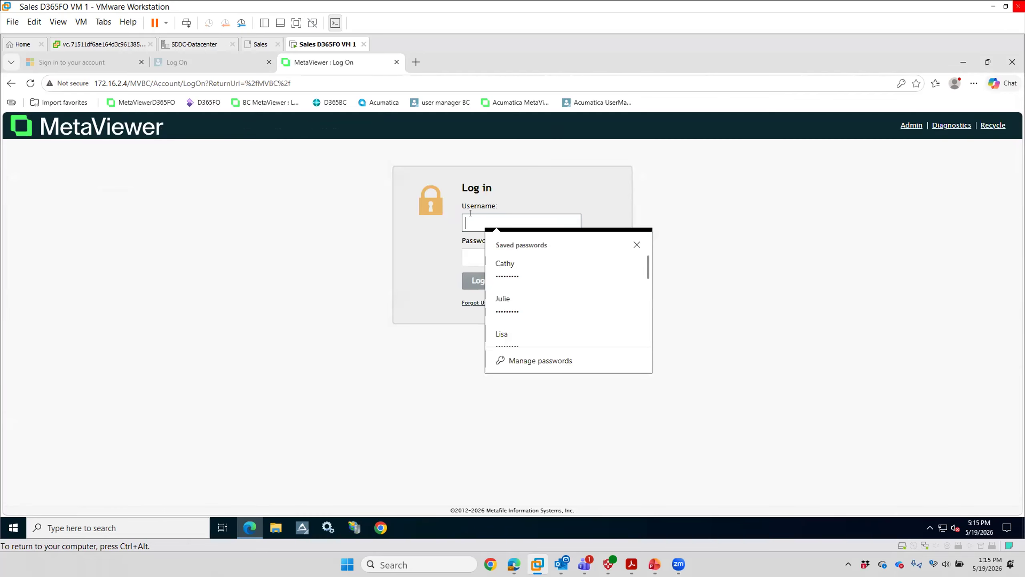
{"action": "left_click", "coordinate": [506, 300]}
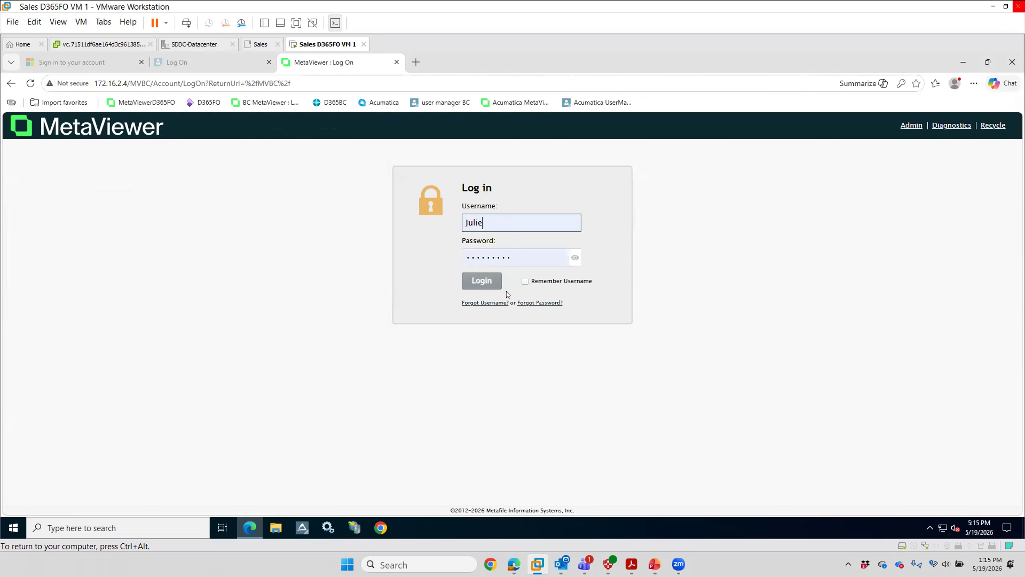
{"action": "left_click", "coordinate": [474, 287]}
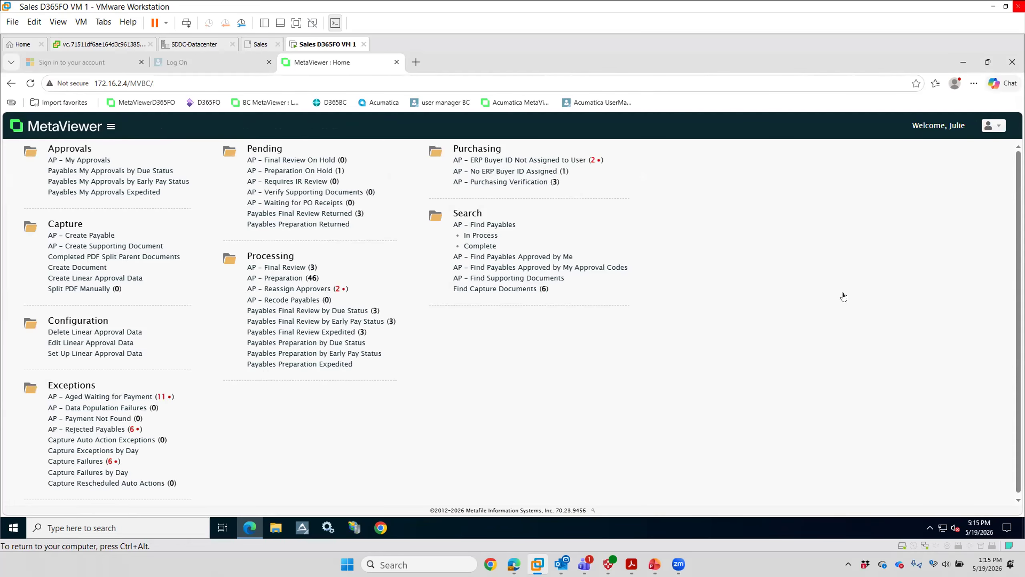
Step: Find the Fabrikam Supplier invoice due 05/08/2025 in the AP – Preparation queue and open it
{"action": "left_click", "coordinate": [274, 278]}
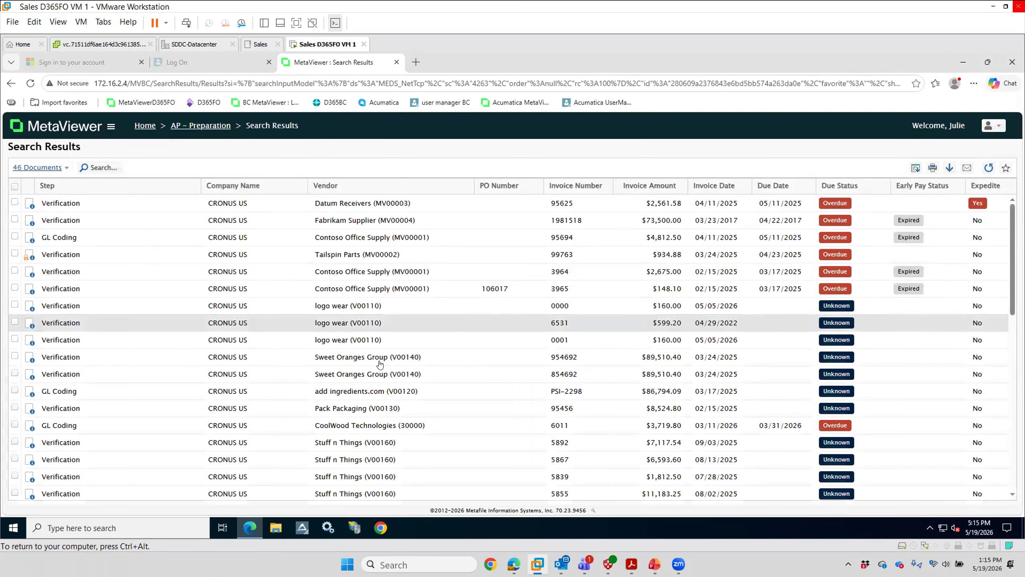
{"action": "scroll", "coordinate": [379, 399], "scroll_direction": "down", "scroll_amount": 3}
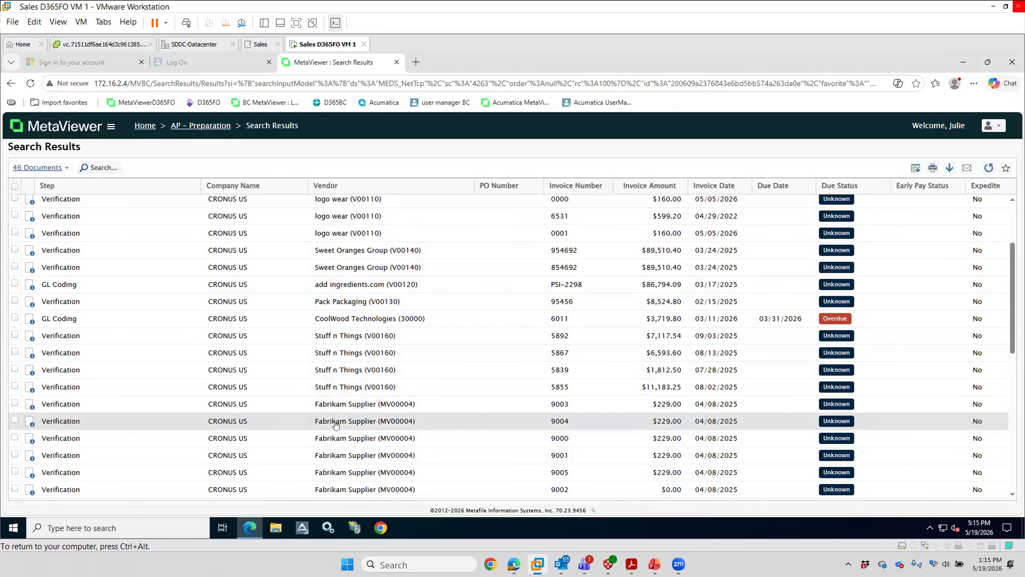
{"action": "scroll", "coordinate": [353, 464], "scroll_direction": "down", "scroll_amount": 5}
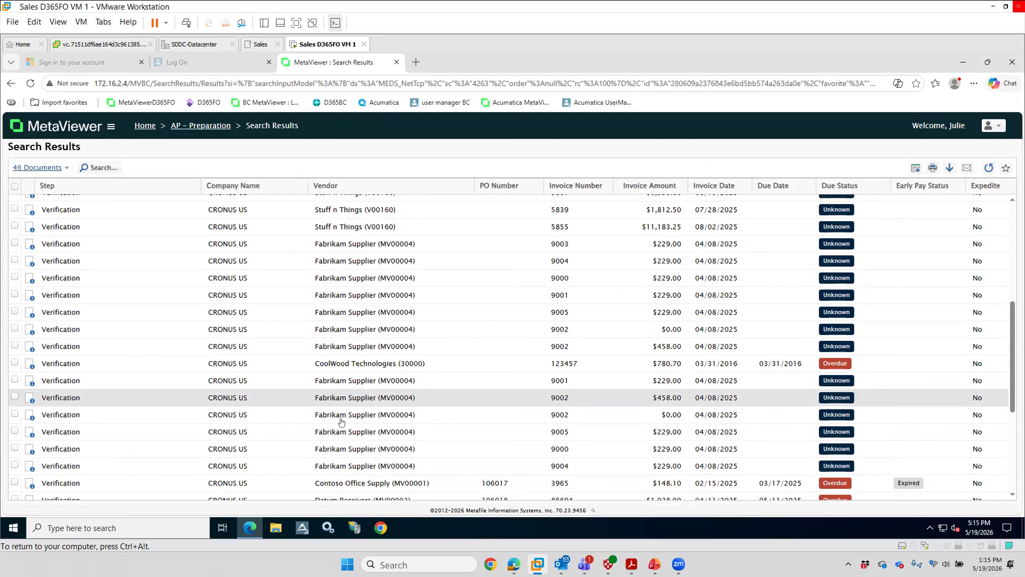
{"action": "scroll", "coordinate": [341, 421], "scroll_direction": "down", "scroll_amount": 6}
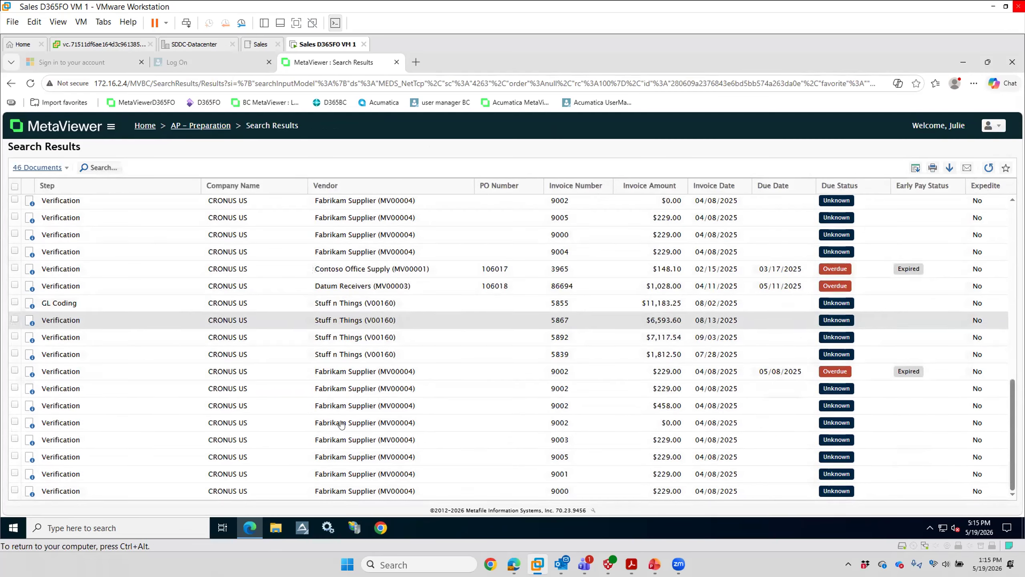
{"action": "double_click", "coordinate": [325, 372]}
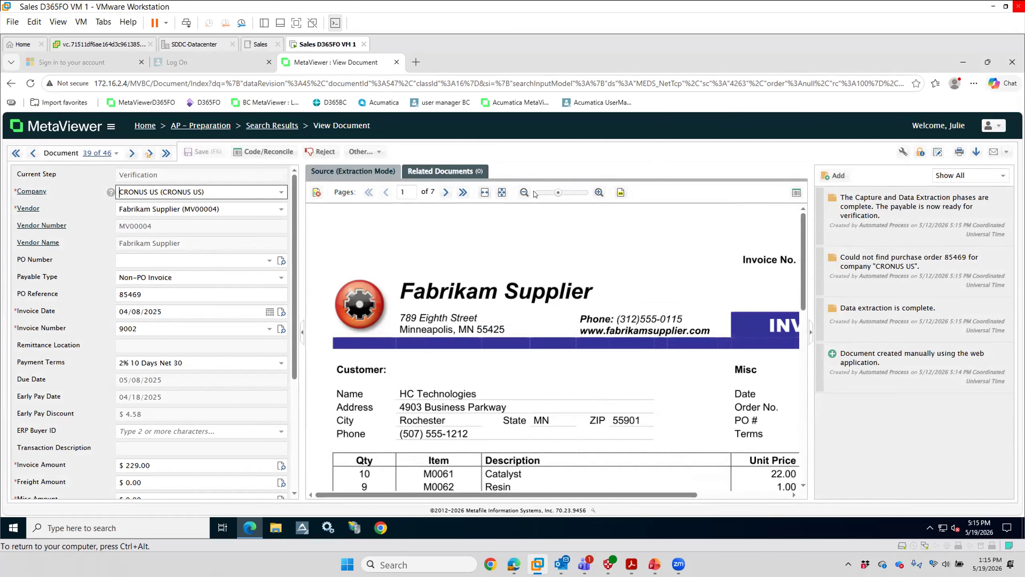
Step: Compare the Fabrikam Supplier invoice's extracted header fields and amounts with the invoice number, dates and totals on page 1
{"action": "left_click", "coordinate": [556, 192]}
{"action": "scroll", "coordinate": [217, 306], "scroll_direction": "down", "scroll_amount": 3}
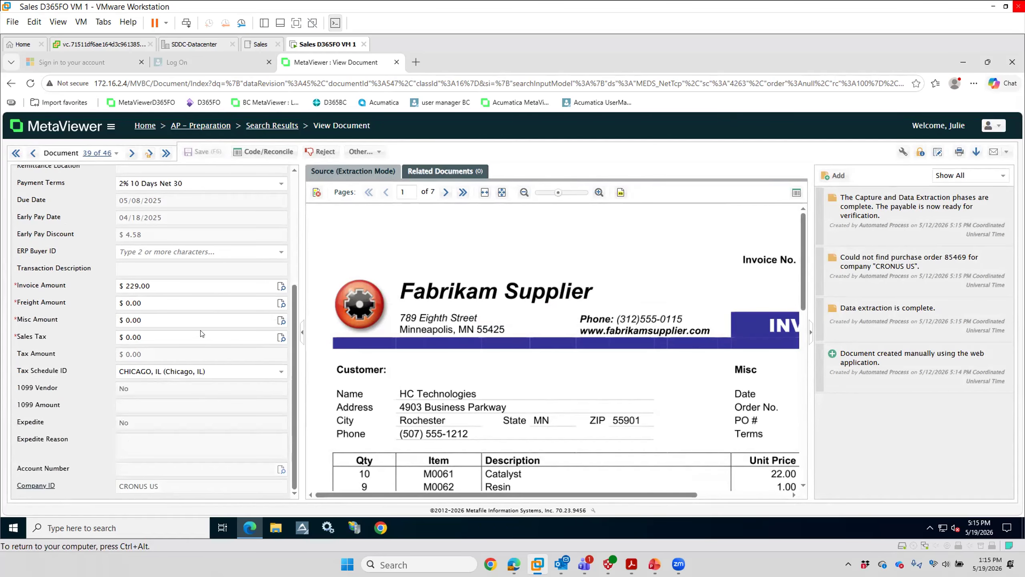
{"action": "scroll", "coordinate": [678, 397], "scroll_direction": "down", "scroll_amount": 5}
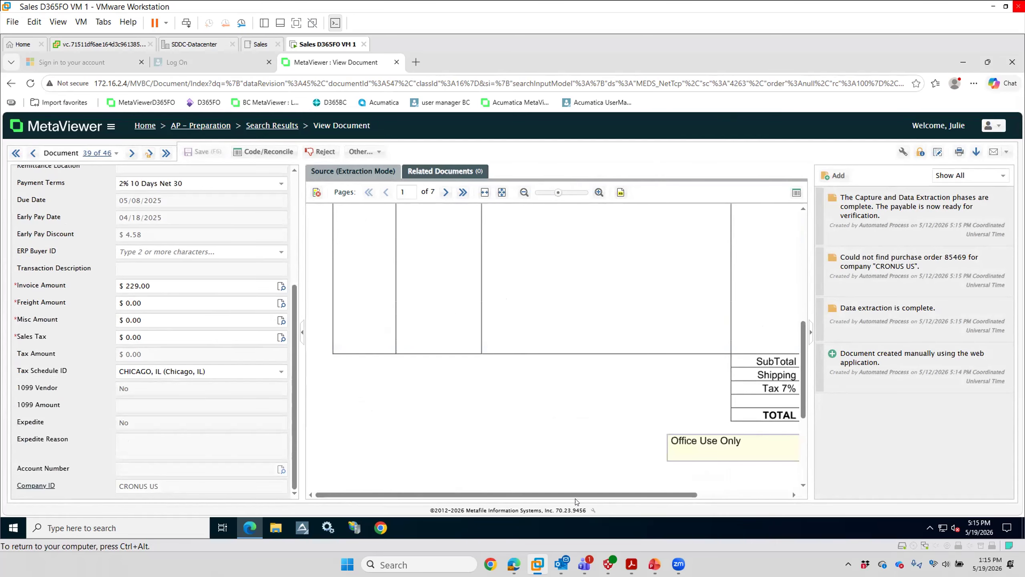
{"action": "left_click_drag", "start_coordinate": [576, 495], "coordinate": [667, 491]}
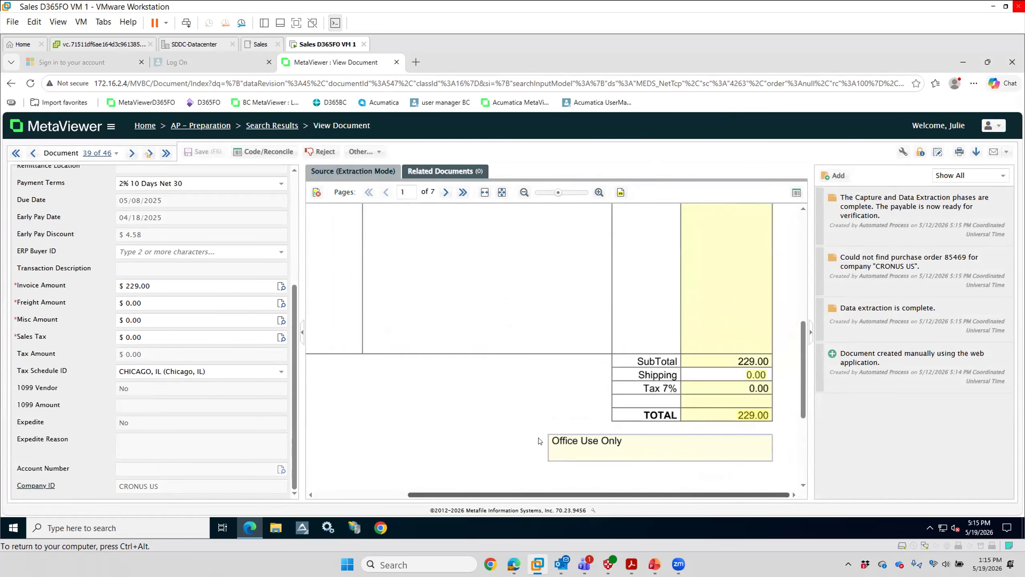
{"action": "scroll", "coordinate": [154, 332], "scroll_direction": "up", "scroll_amount": 1}
{"action": "scroll", "coordinate": [146, 304], "scroll_direction": "up", "scroll_amount": 3}
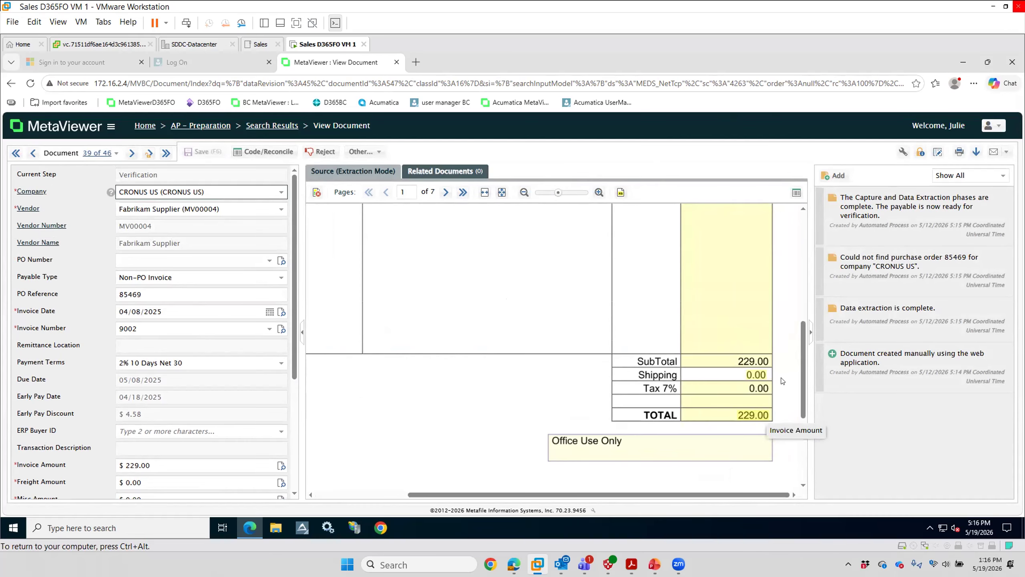
{"action": "scroll", "coordinate": [788, 345], "scroll_direction": "up", "scroll_amount": 5}
{"action": "scroll", "coordinate": [788, 345], "scroll_direction": "up", "scroll_amount": 1}
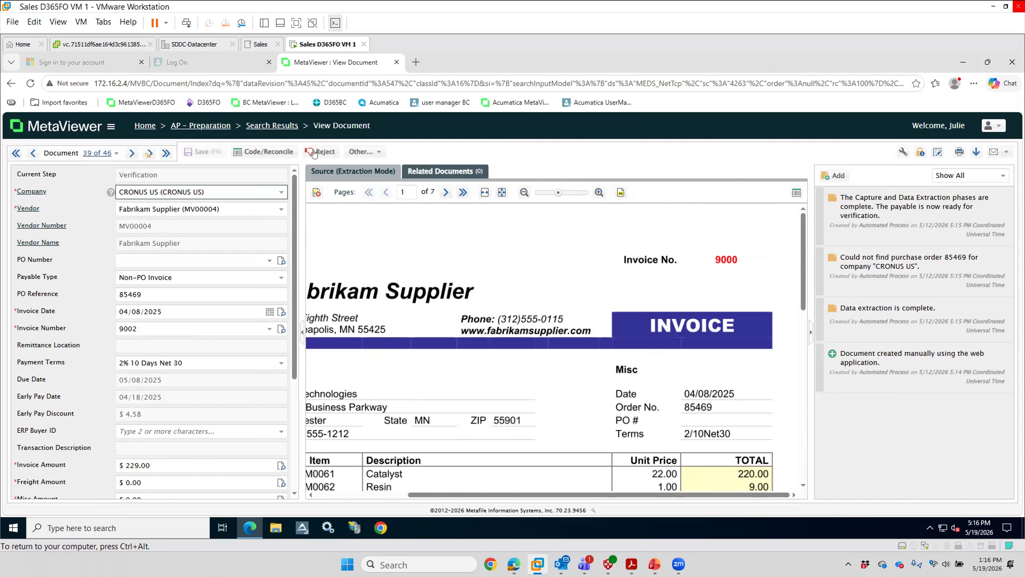
Step: Review pages 2 to 4 of the Fabrikam Supplier document and mark it as requiring PDF splitting
{"action": "left_click", "coordinate": [446, 194]}
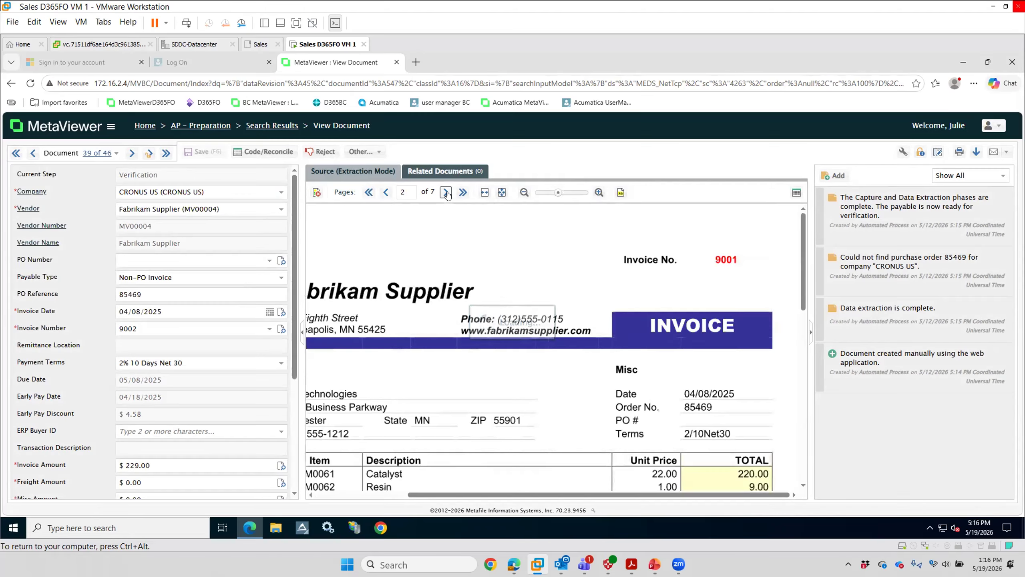
{"action": "left_click", "coordinate": [446, 193]}
{"action": "left_click", "coordinate": [446, 193]}
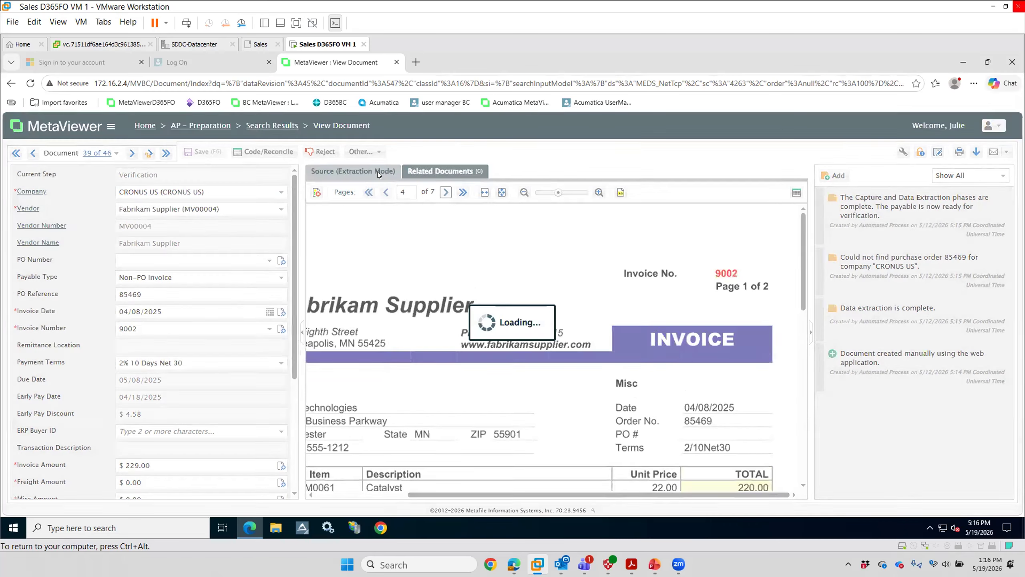
{"action": "left_click", "coordinate": [363, 151]}
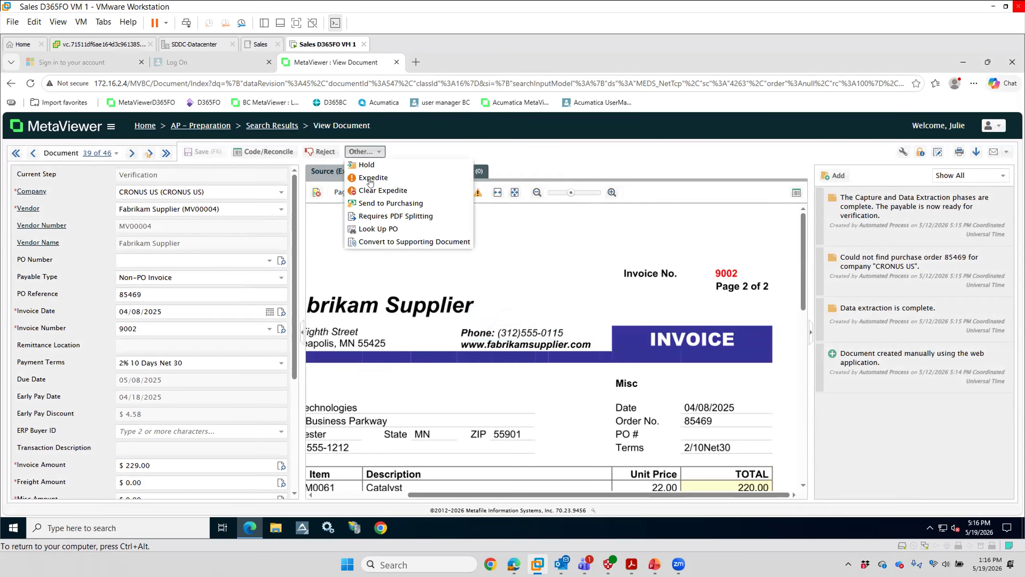
{"action": "left_click", "coordinate": [374, 217]}
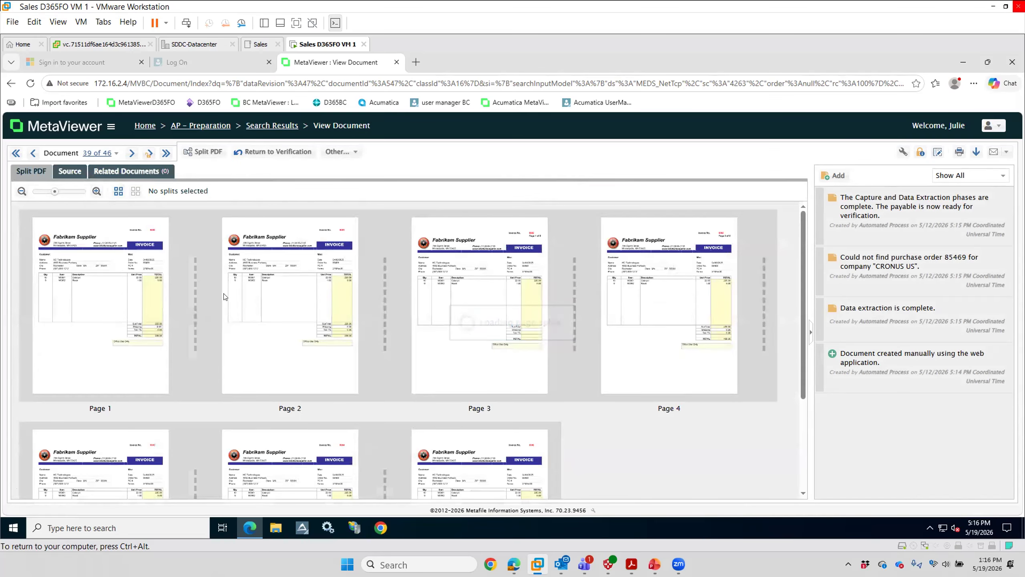
Step: Place split points after pages 1, 2, 3, 4 and 6 of the Fabrikam Supplier document and split the PDF
{"action": "left_click", "coordinate": [195, 317]}
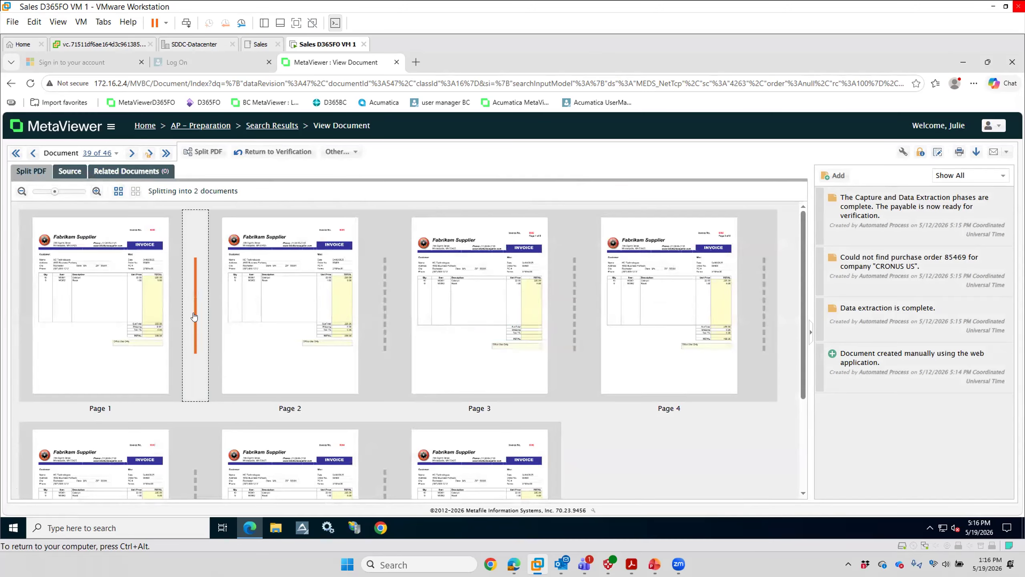
{"action": "left_click", "coordinate": [385, 310]}
{"action": "left_click", "coordinate": [573, 317]}
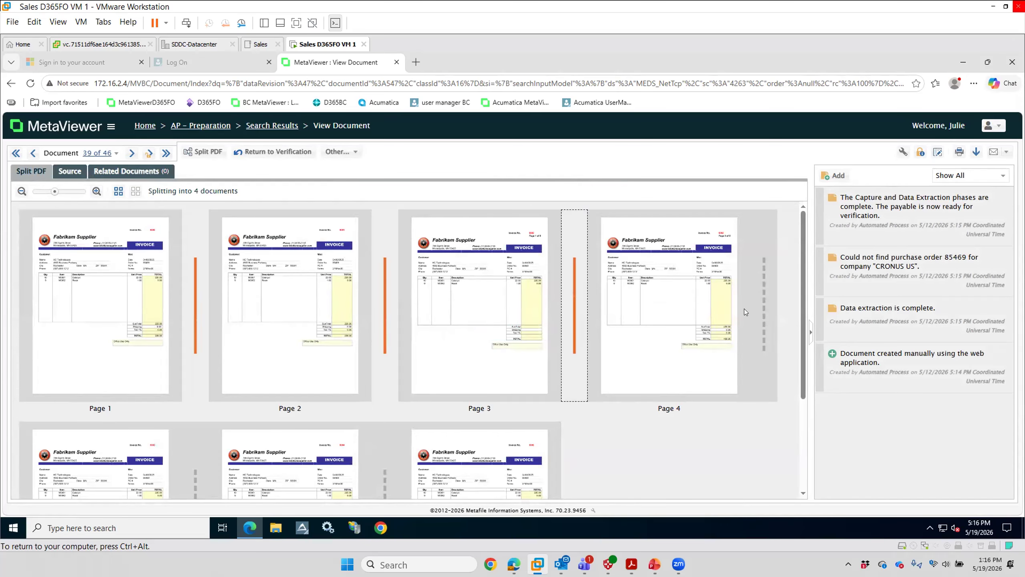
{"action": "left_click", "coordinate": [763, 317]}
{"action": "scroll", "coordinate": [301, 414], "scroll_direction": "down", "scroll_amount": 3}
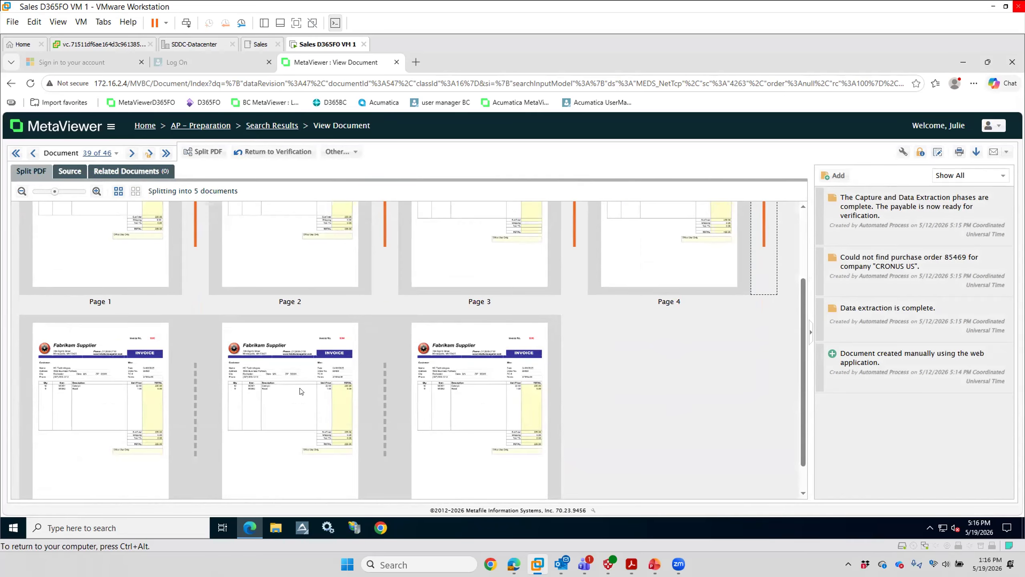
{"action": "left_click", "coordinate": [384, 404]}
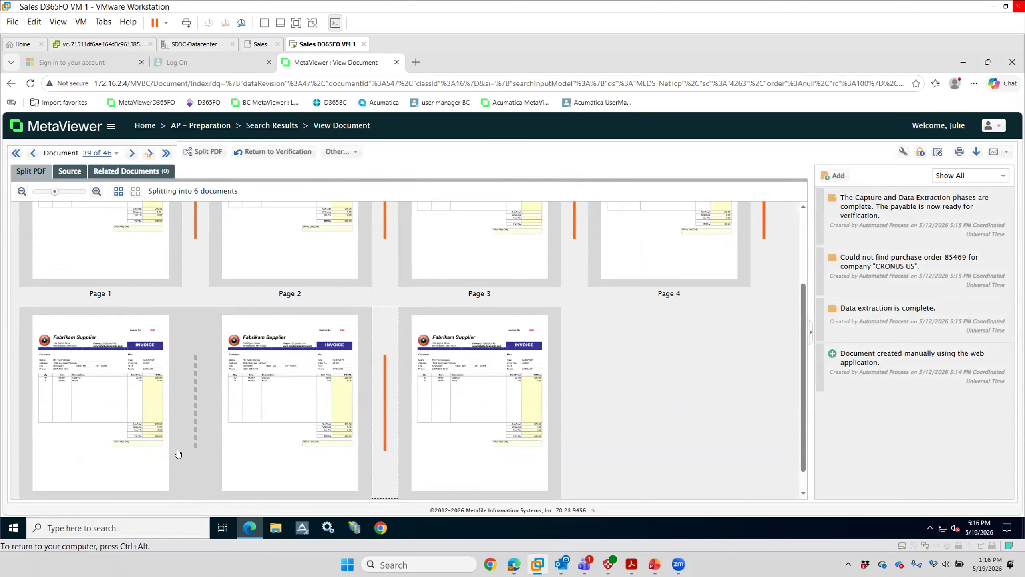
{"action": "left_click", "coordinate": [199, 152]}
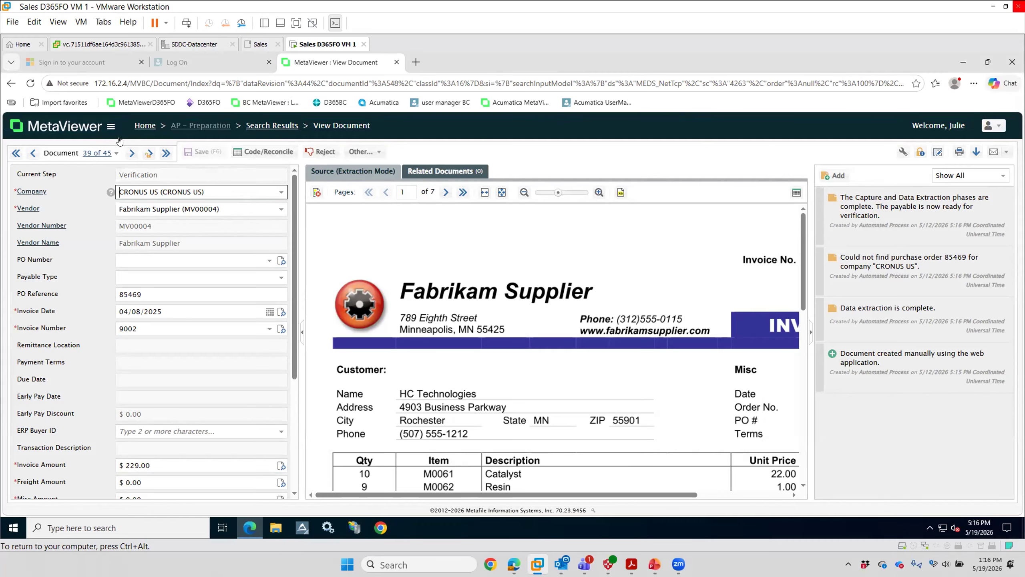
Step: Open the Rain Projectors invoice 1981518 from the AP – Final Review queue and export it to the ERP
{"action": "left_click", "coordinate": [141, 128]}
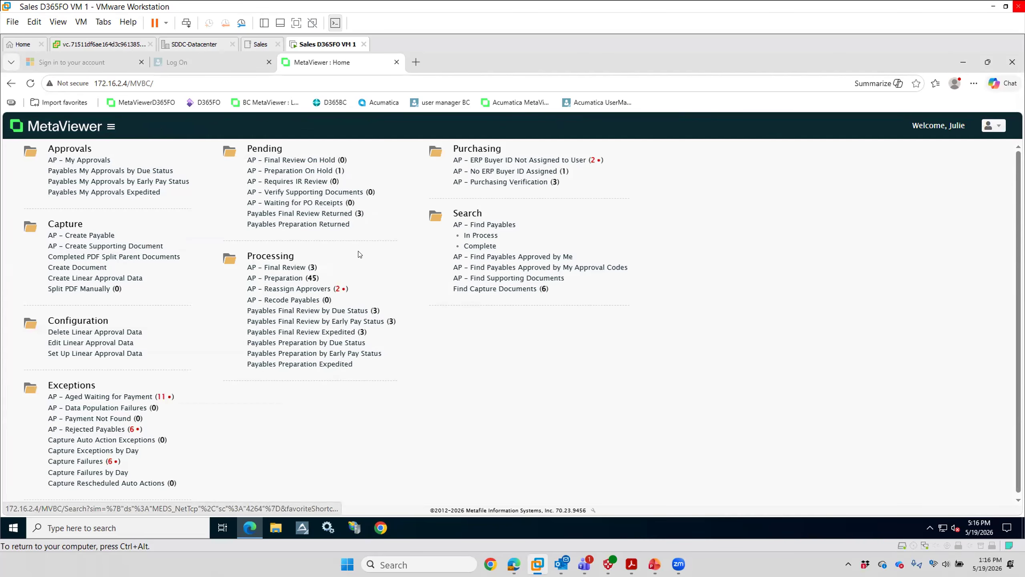
{"action": "left_click", "coordinate": [290, 267]}
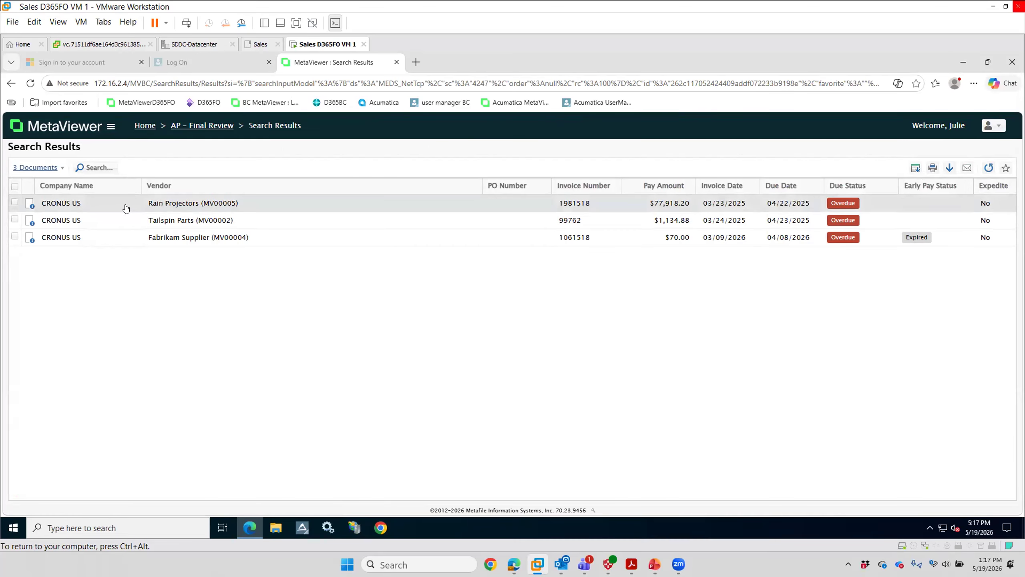
{"action": "double_click", "coordinate": [188, 203]}
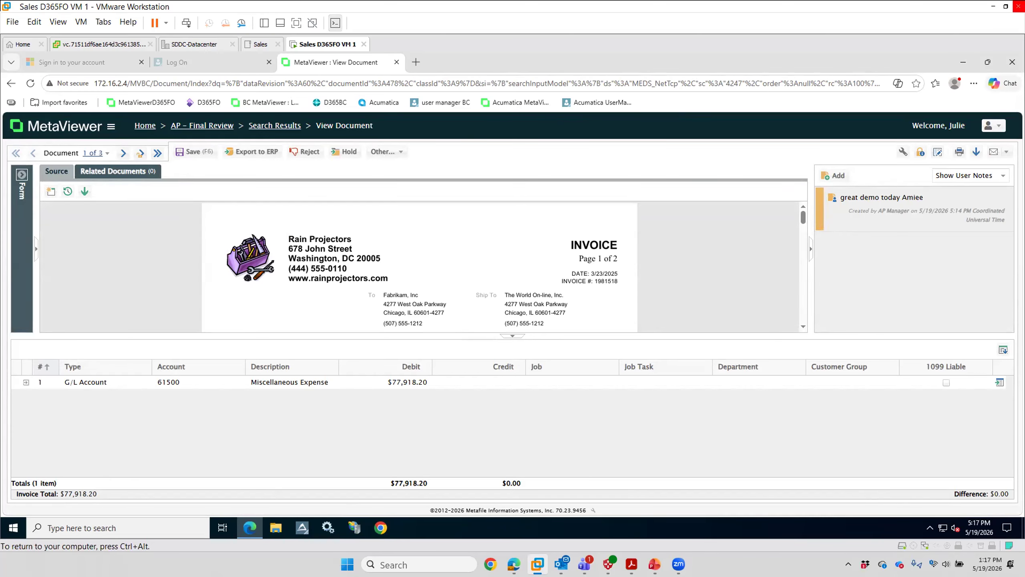
{"action": "left_click", "coordinate": [235, 152]}
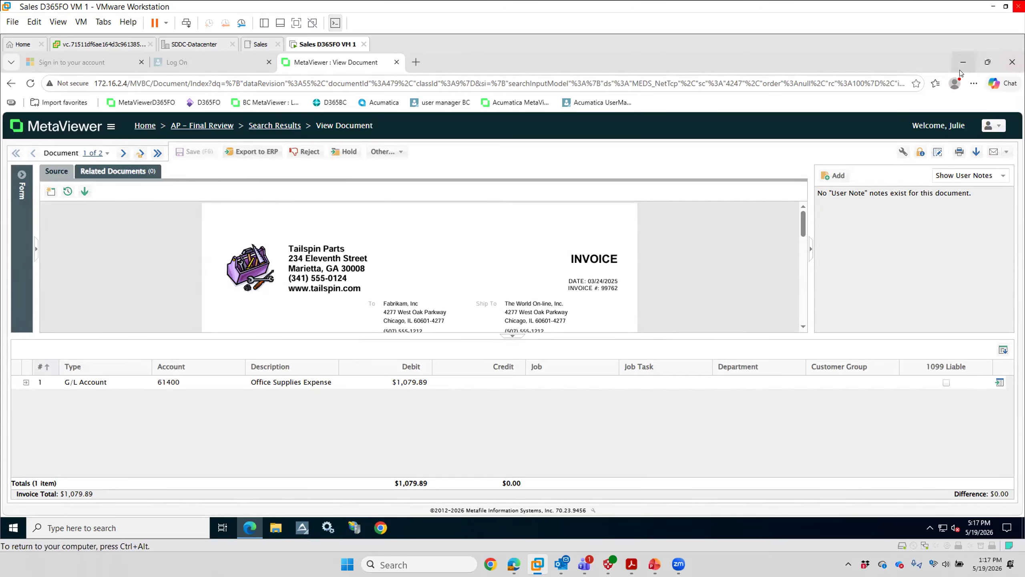
Step: Minimize the virtual machine window and switch to the AP BC Demo presentation in PowerPoint
{"action": "left_click", "coordinate": [990, 8]}
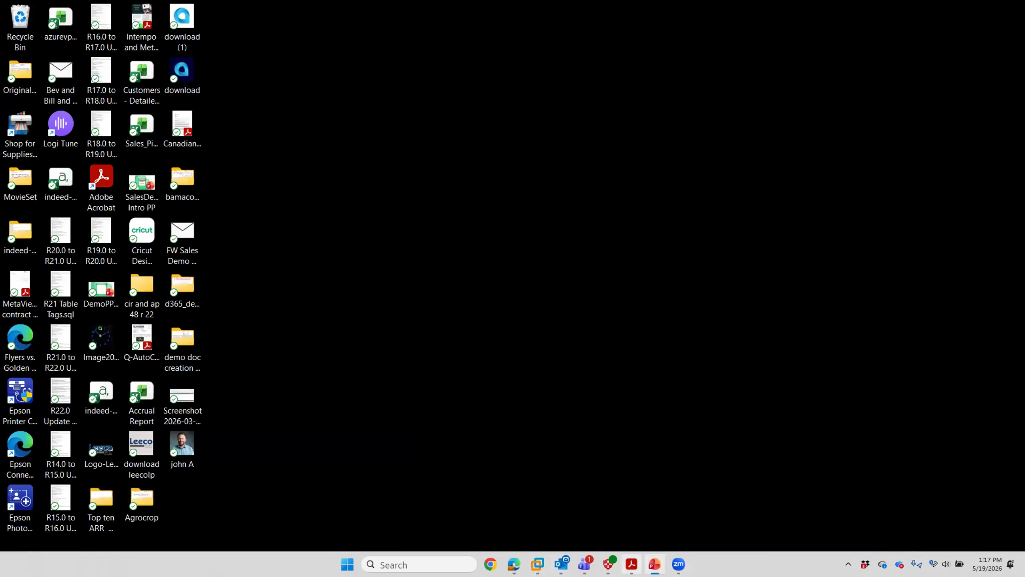
{"action": "mouse_move", "coordinate": [650, 562]}
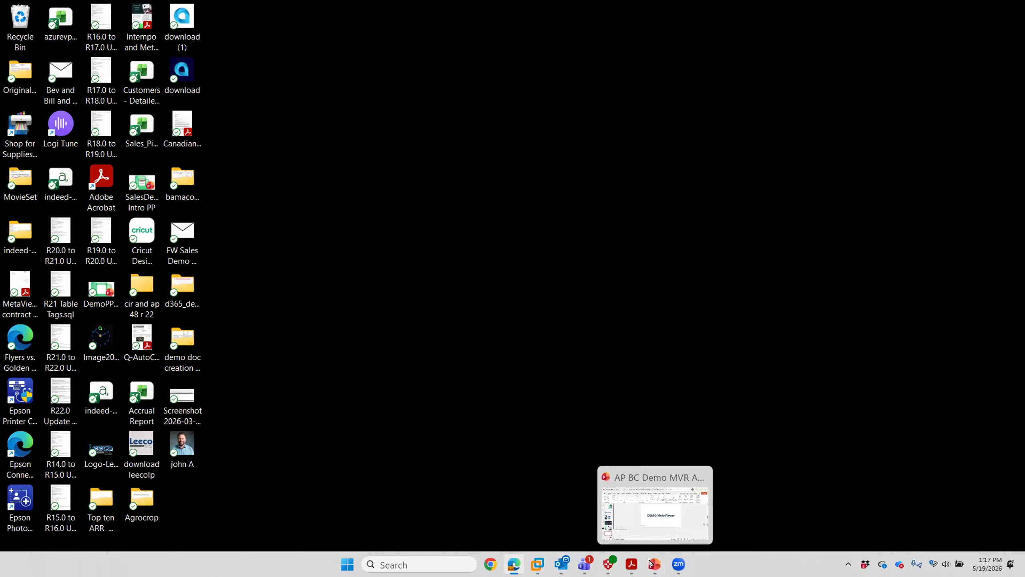